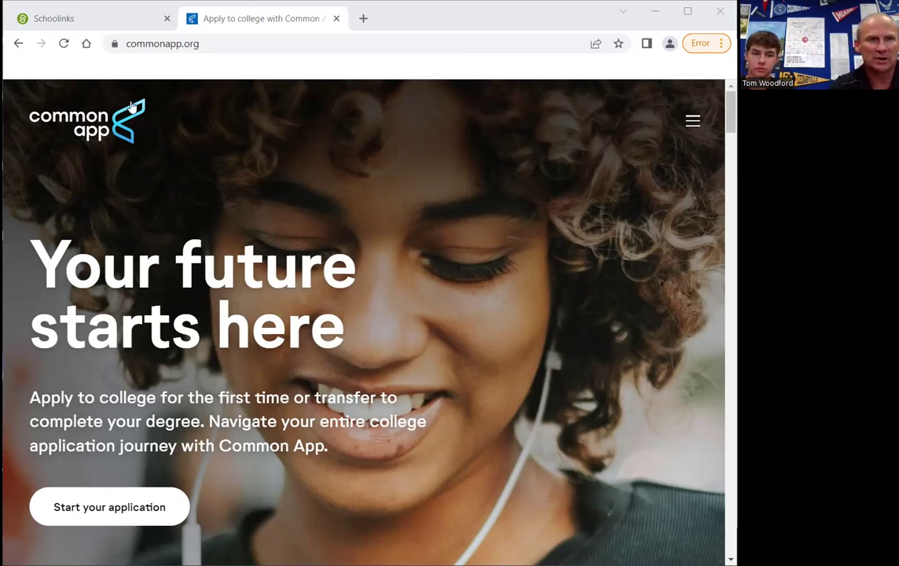
# Return to SchooLinks and begin logging in with a Google account
pyautogui.click(76, 24)
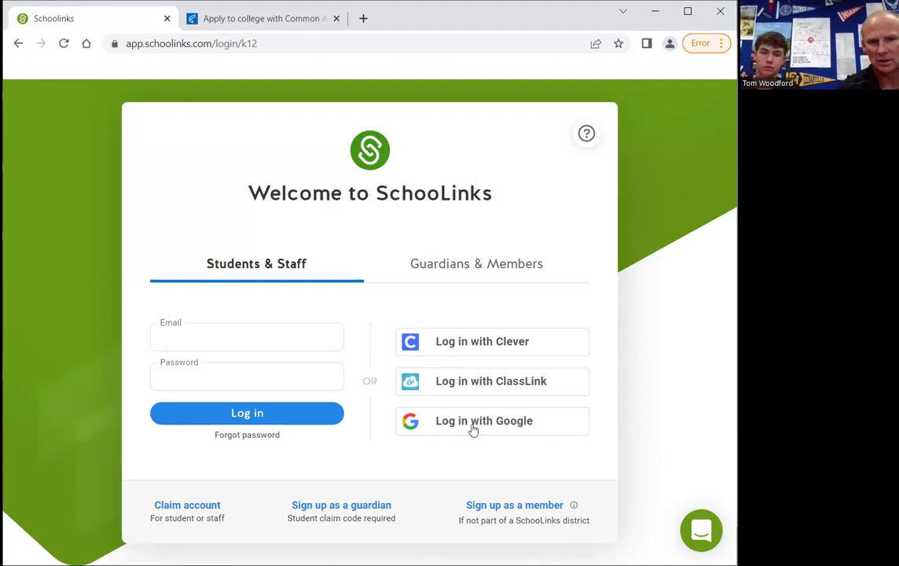
pyautogui.click(473, 429)
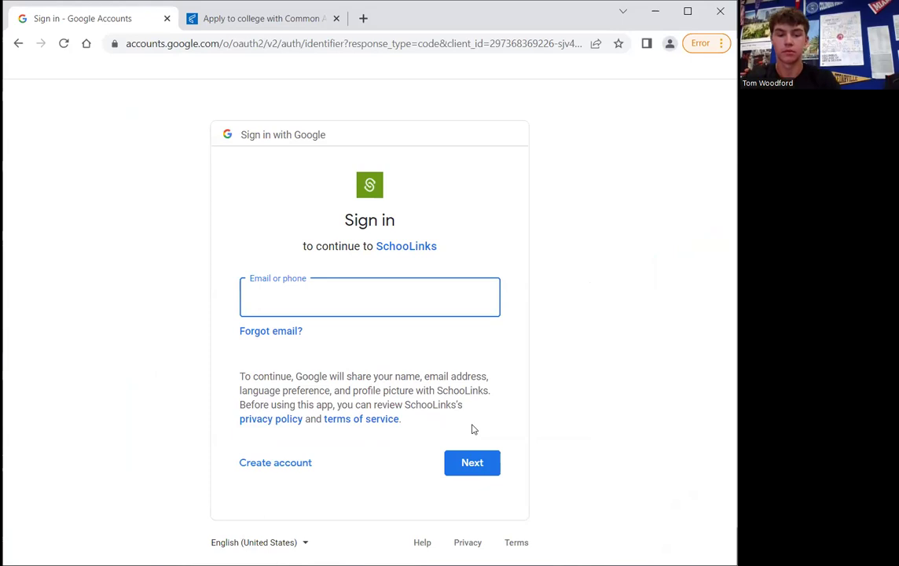
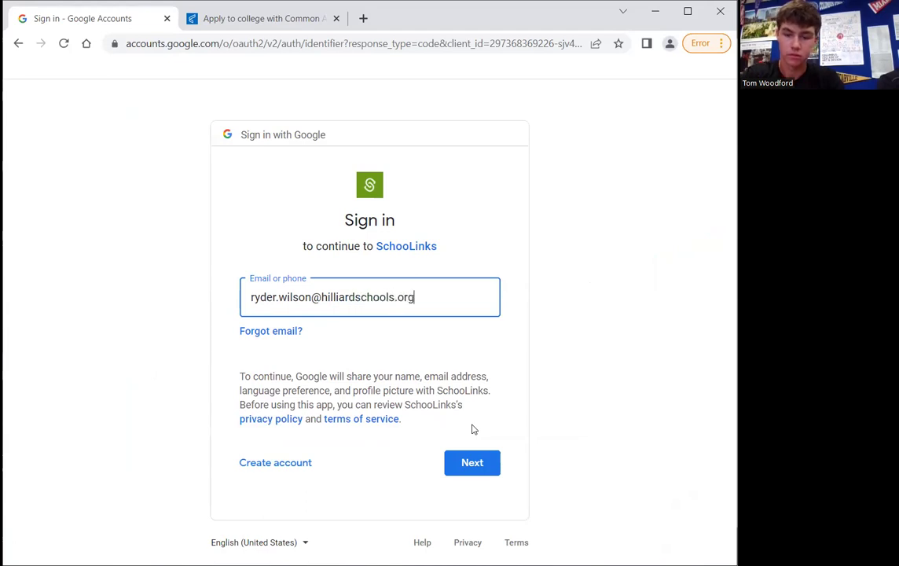
# Enter the student's school e-mail in Google sign-in and confirm the account to reach the SchooLinks dashboard
pyautogui.press('Return')
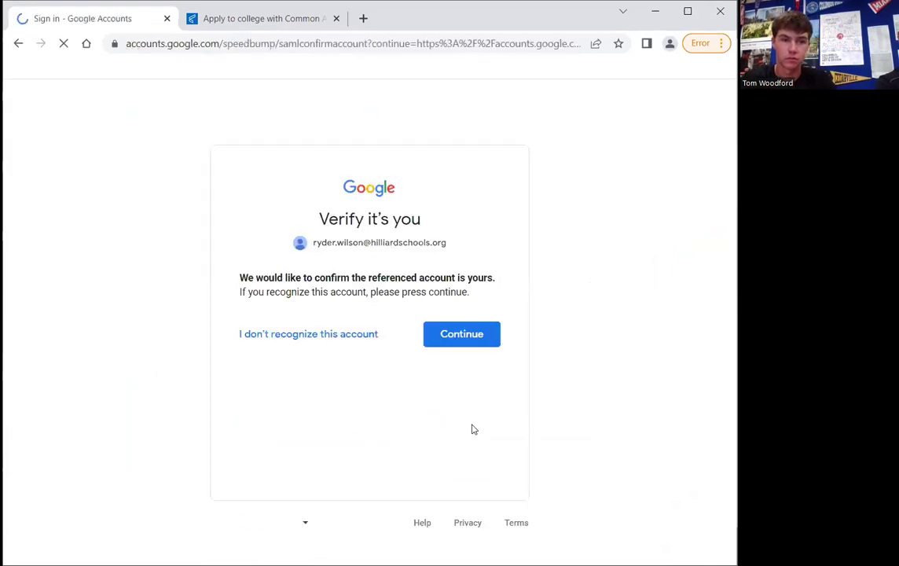
pyautogui.click(448, 350)
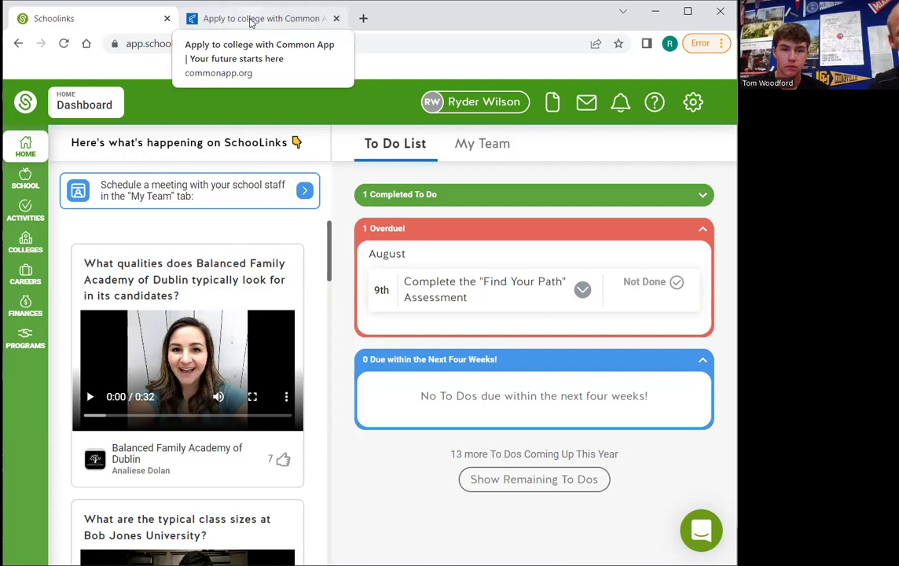
# Return to the 'Apply to college with Common App' home page
pyautogui.click(251, 22)
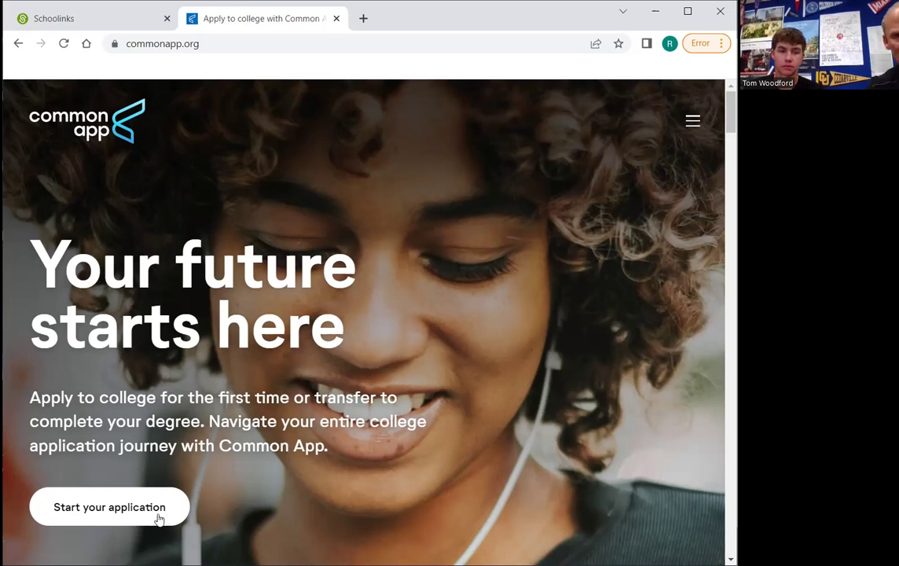
# Log in to Common App as a first-year student with the school e-mail and account password
pyautogui.click(693, 126)
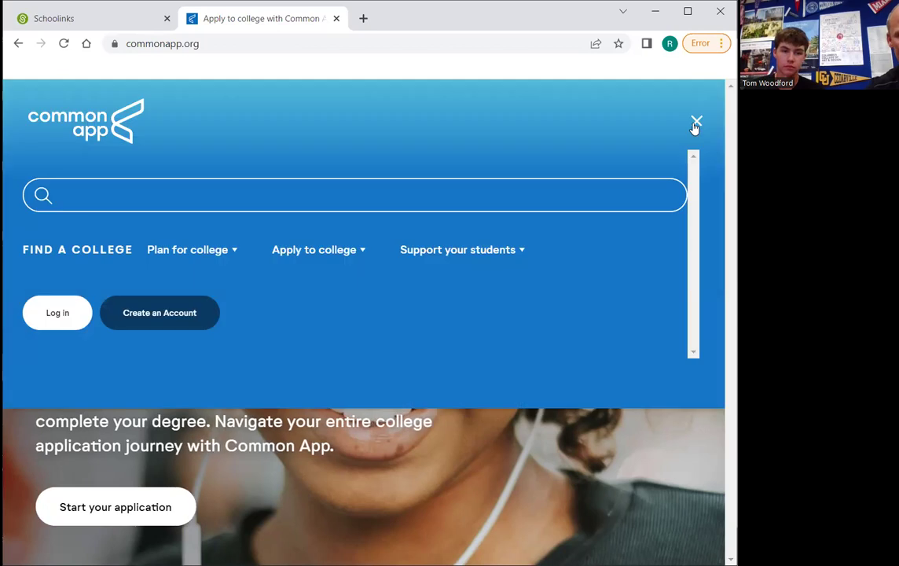
pyautogui.click(65, 312)
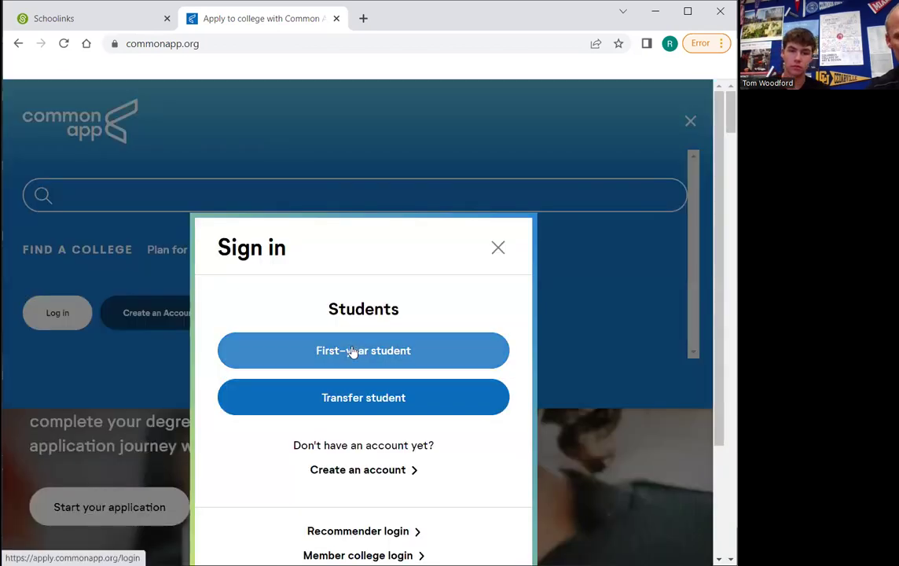
pyautogui.click(353, 351)
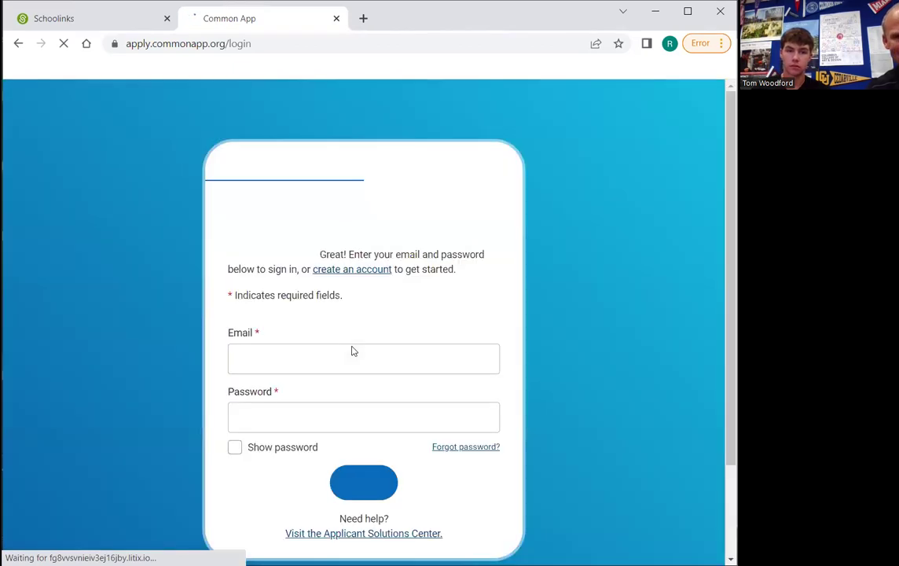
pyautogui.click(309, 384)
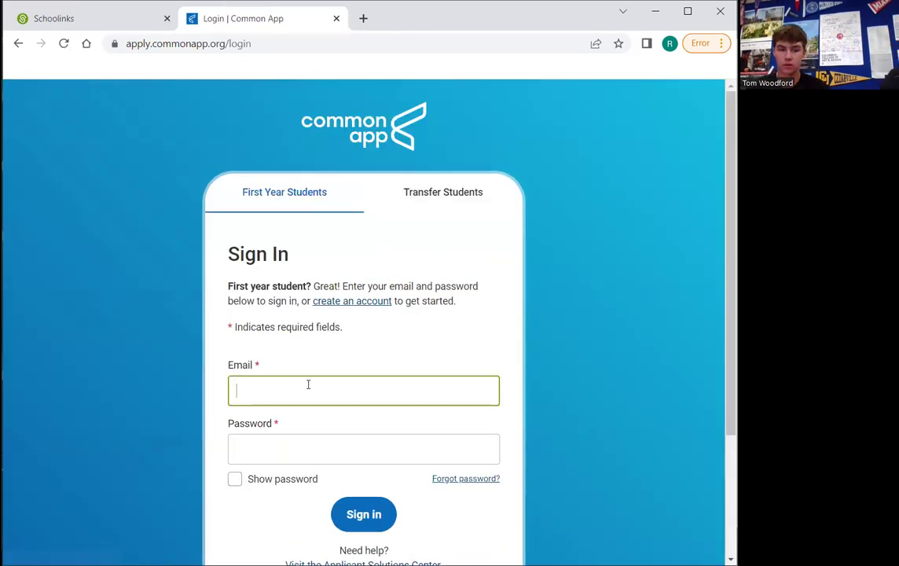
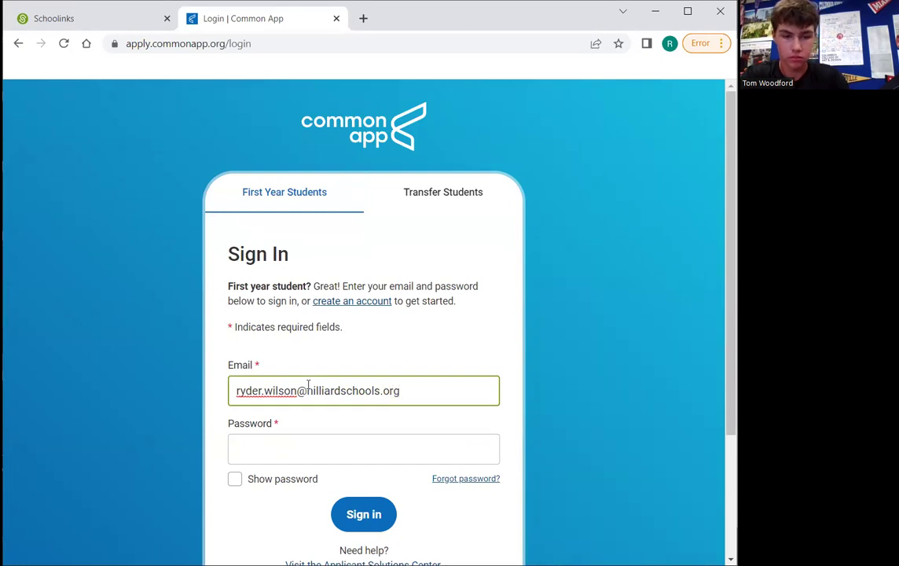
pyautogui.press('Tab')
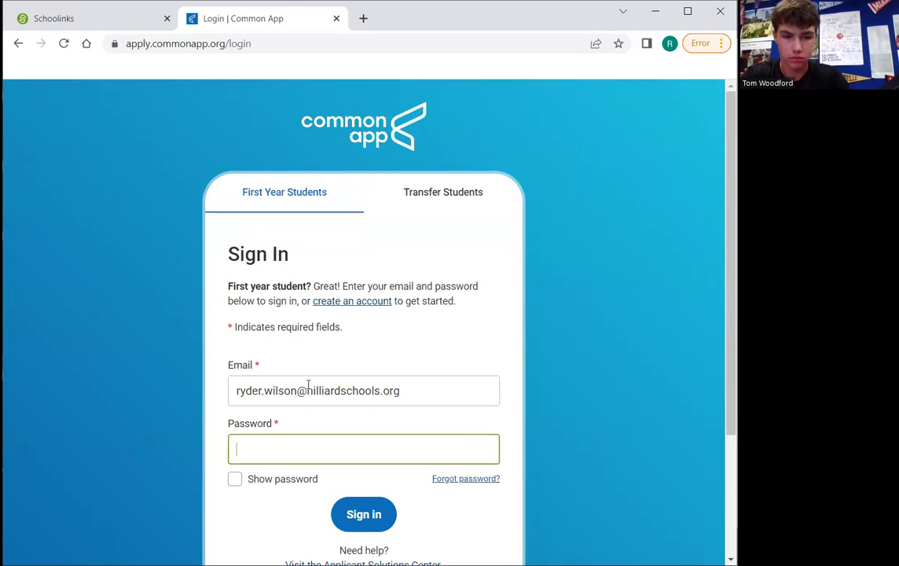
pyautogui.write('••')
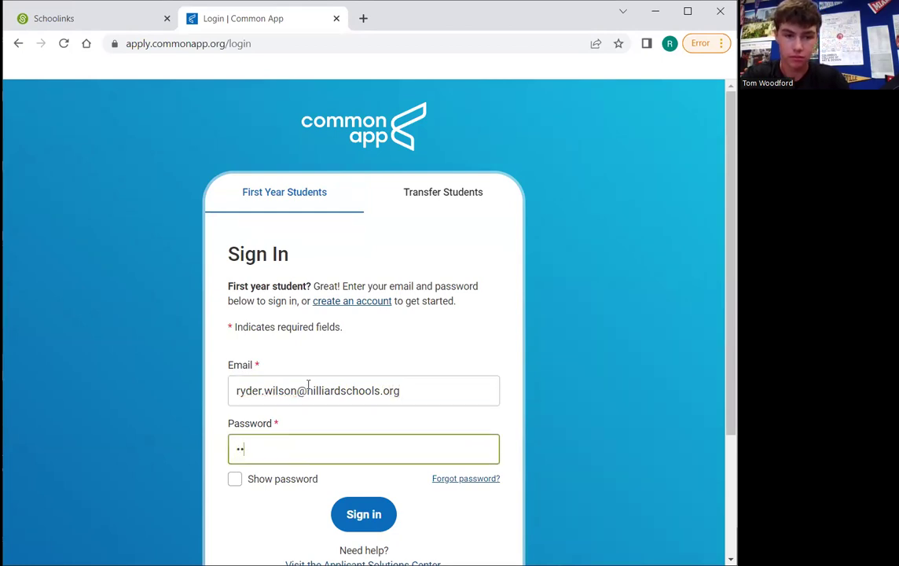
pyautogui.write('••••••')
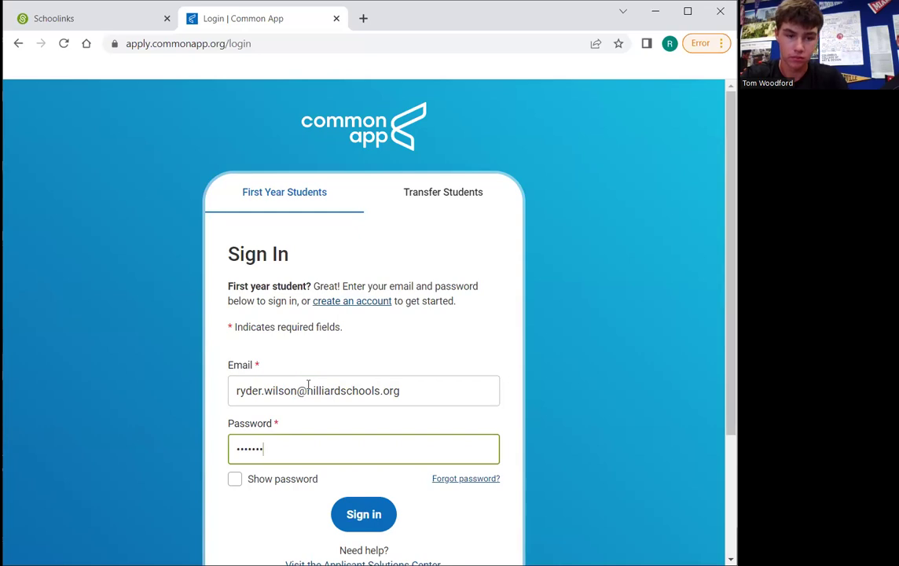
pyautogui.write('••')
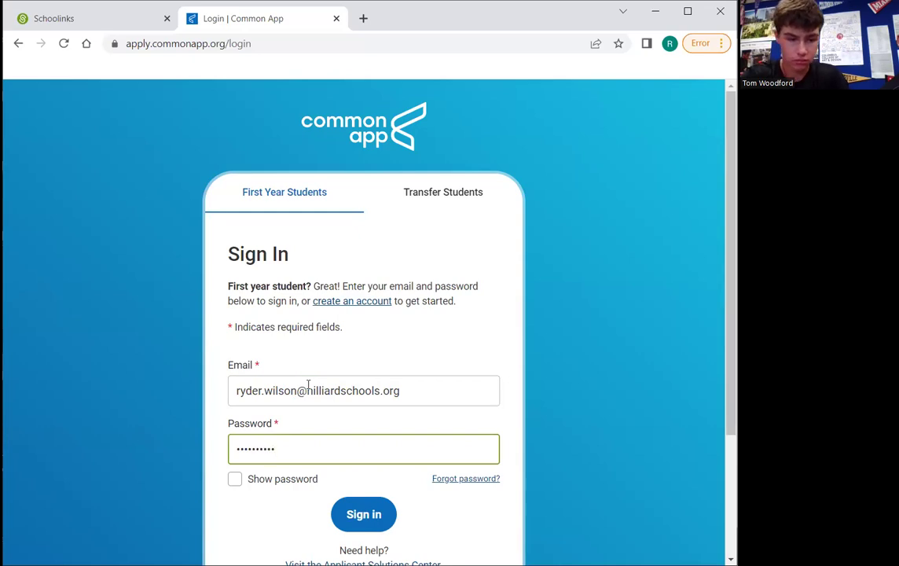
pyautogui.write('•')
pyautogui.press('Return')
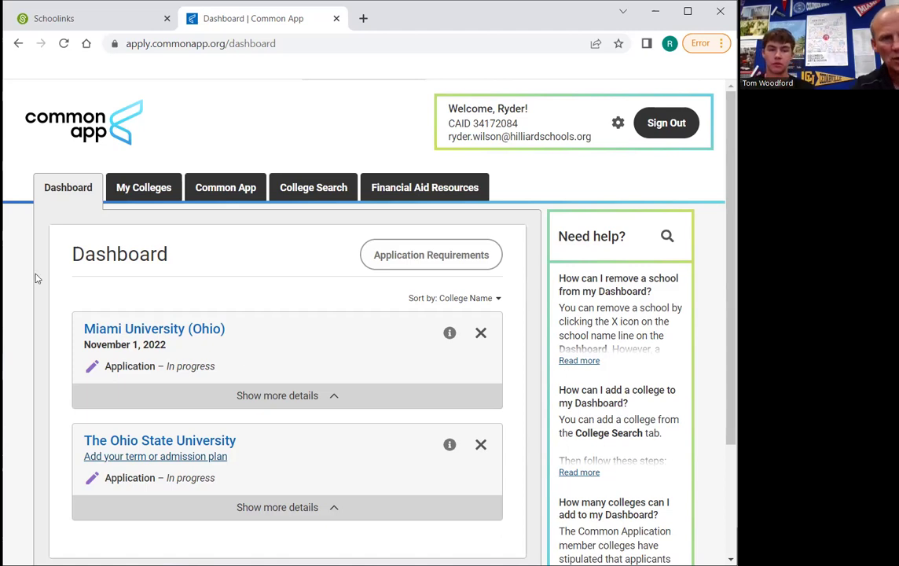
# Go to My Colleges, listing Miami University (Ohio) and The Ohio State University
pyautogui.click(153, 194)
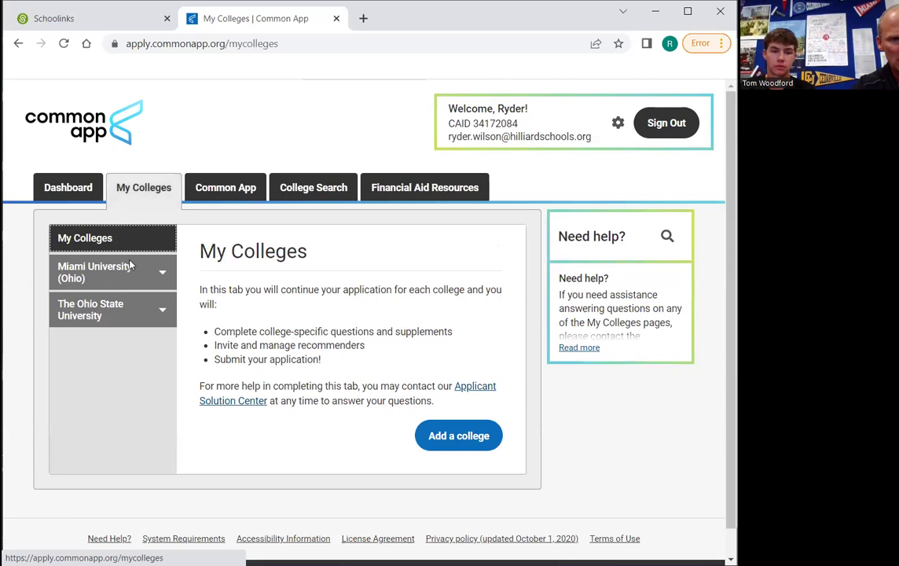
# View Miami University (Ohio)'s contact details and Fall 2023 deadlines
pyautogui.click(126, 274)
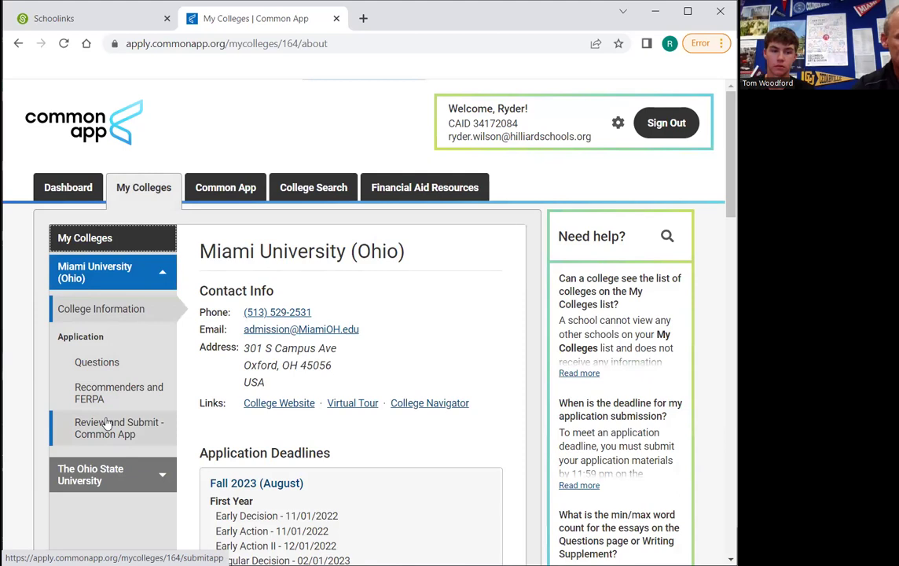
# Look at the application's Education section, then go to College Search listing 1011 colleges
pyautogui.click(223, 193)
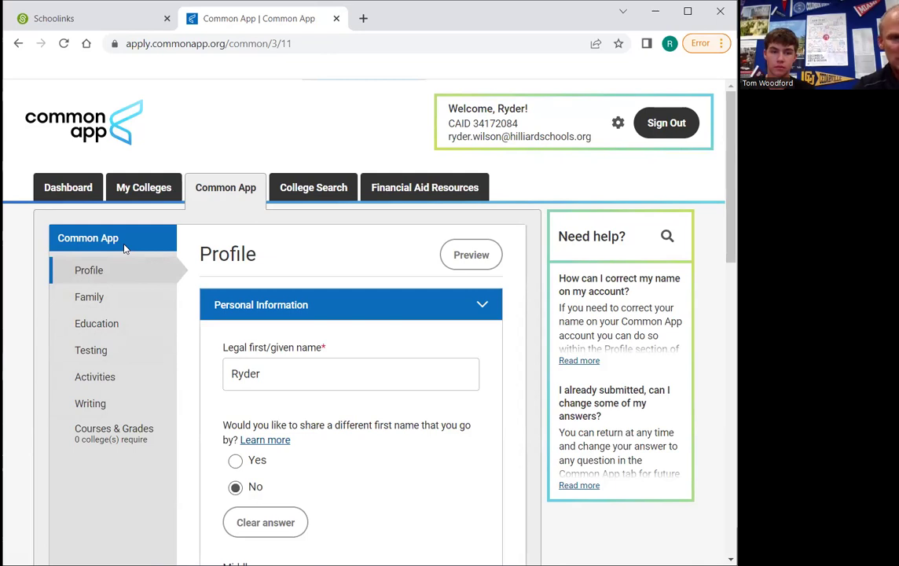
pyautogui.click(102, 324)
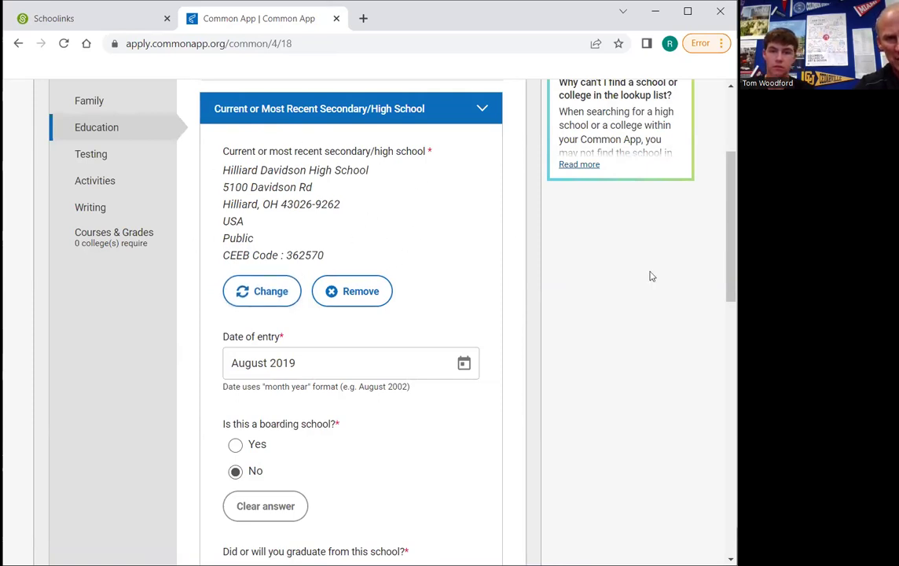
pyautogui.scroll(2, 370, 314)
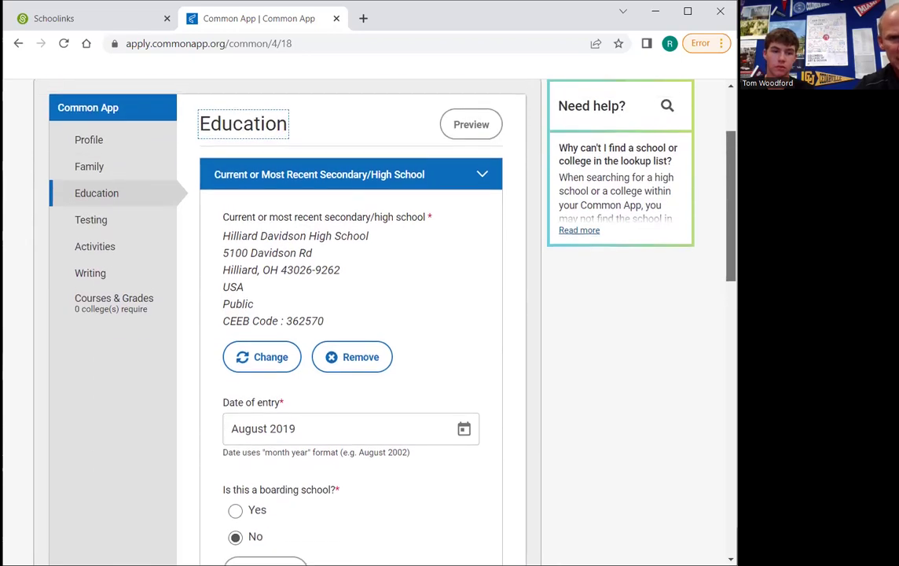
pyautogui.scroll(-1, 369, 314)
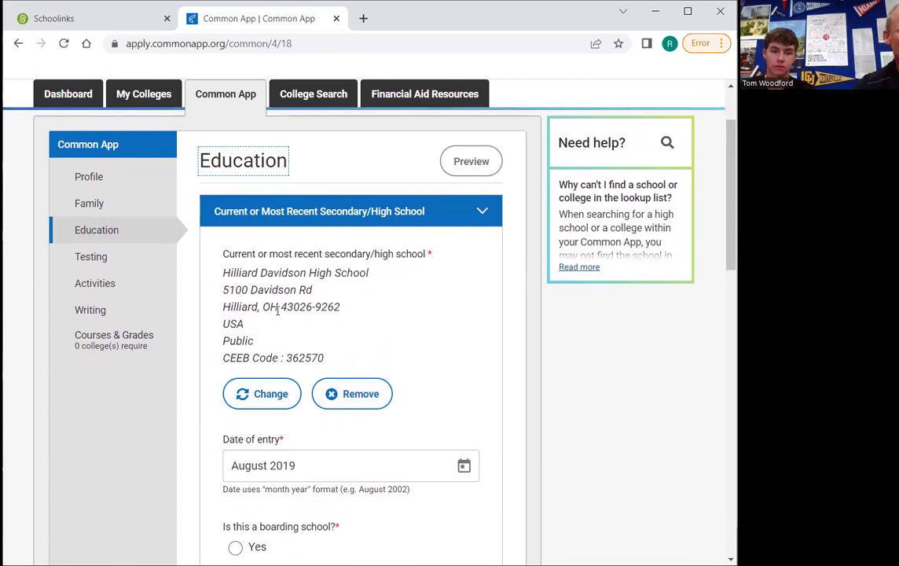
pyautogui.click(313, 95)
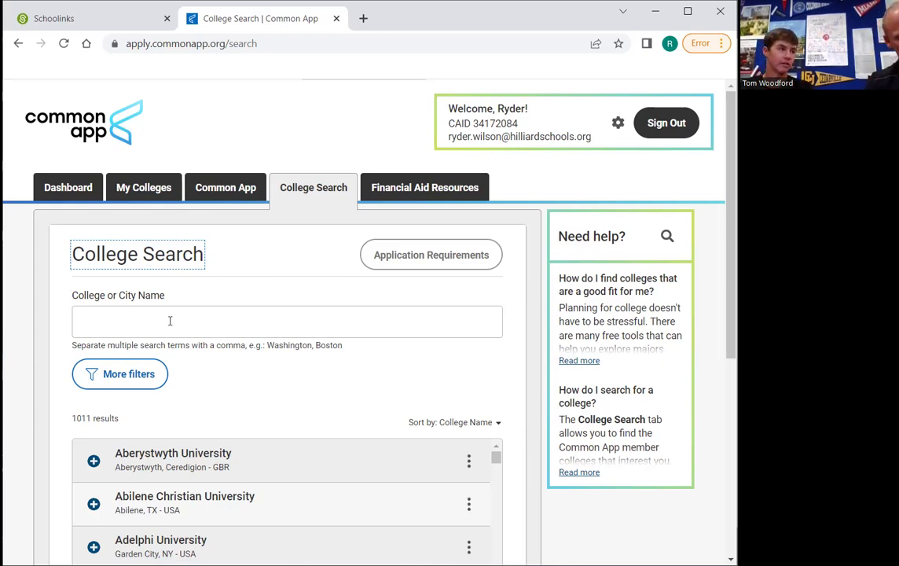
# Search college names for 'cinci' and open the University of Cincinnati's page
pyautogui.click(170, 321)
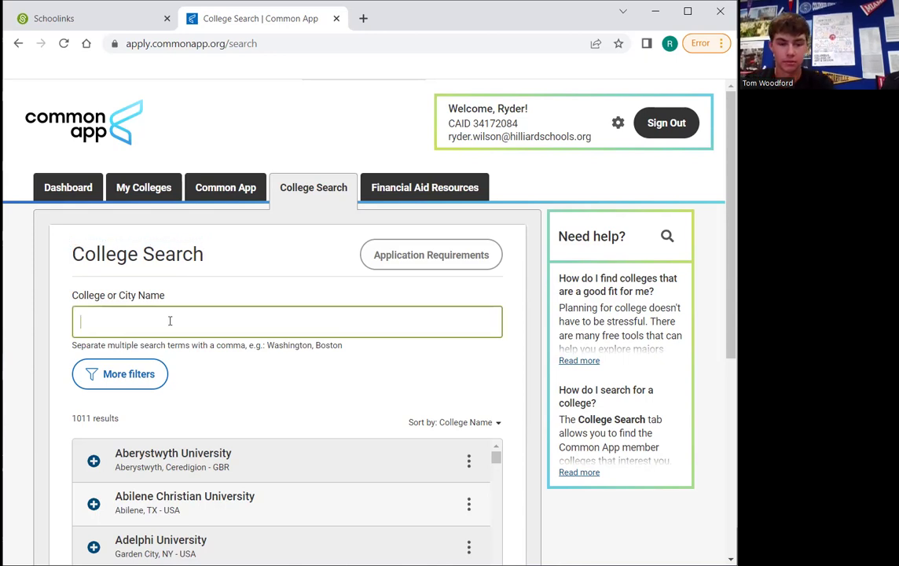
pyautogui.write('cin')
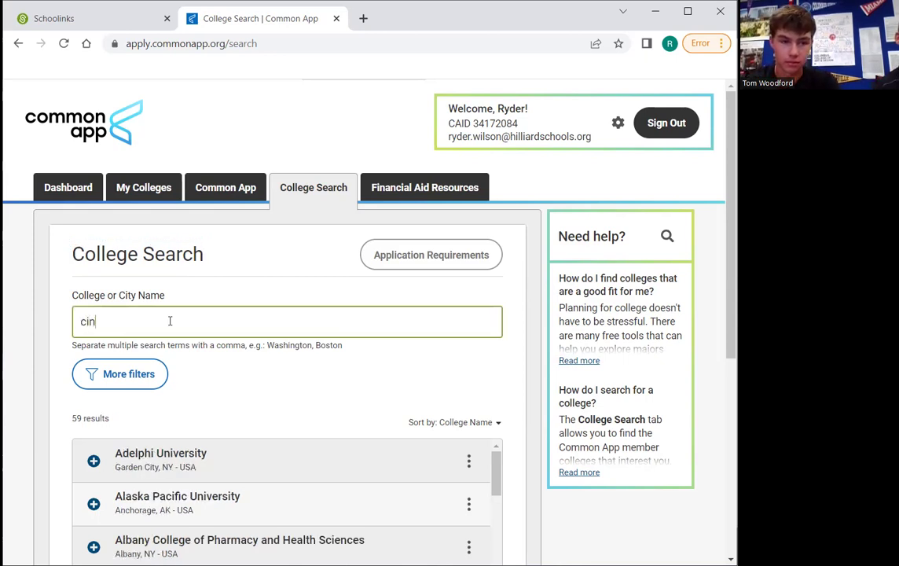
pyautogui.write('cina')
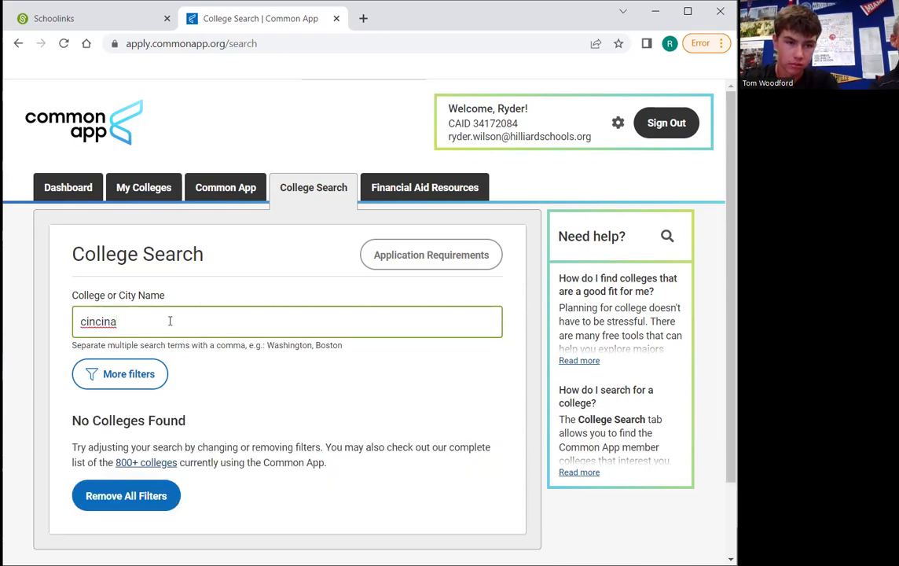
pyautogui.press('BackSpace')
pyautogui.press('BackSpace')
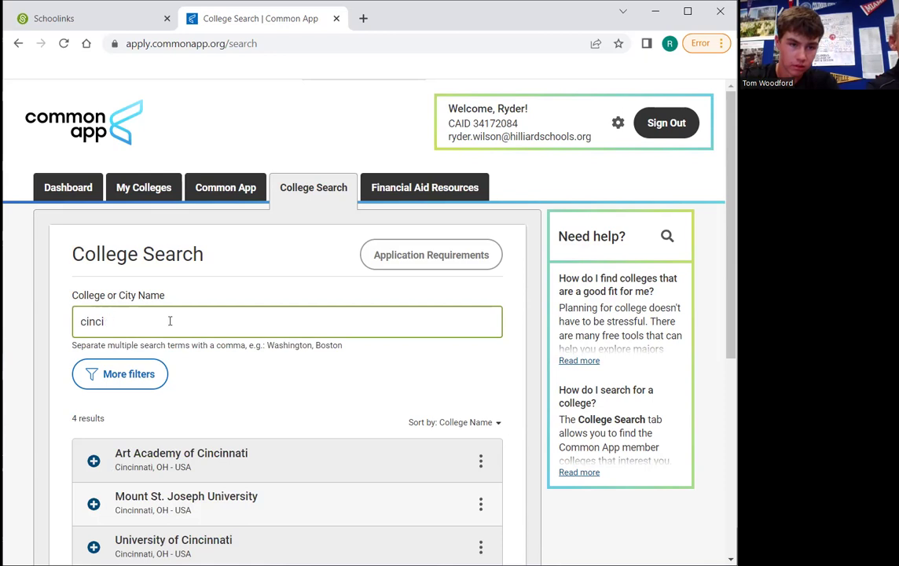
pyautogui.scroll(-2, 170, 320)
pyautogui.scroll(-2, 170, 321)
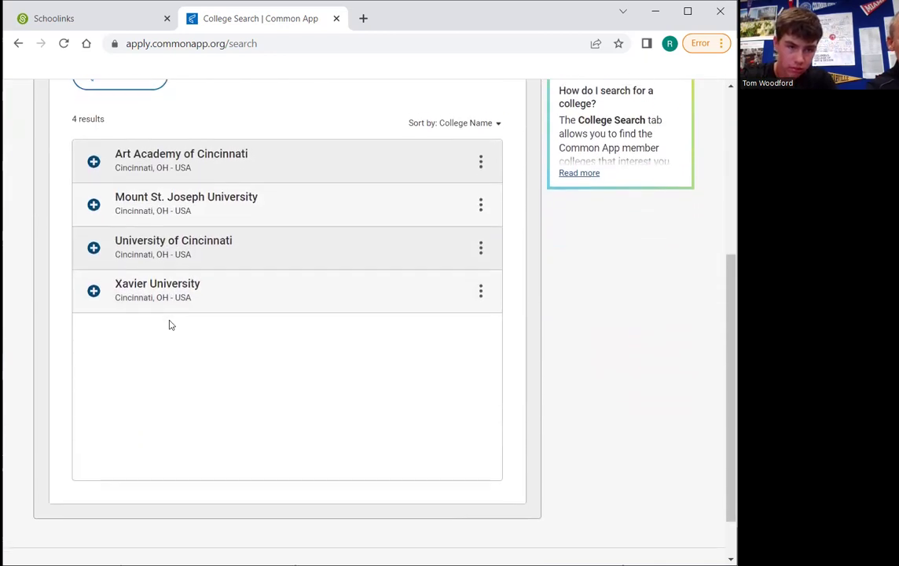
pyautogui.click(157, 236)
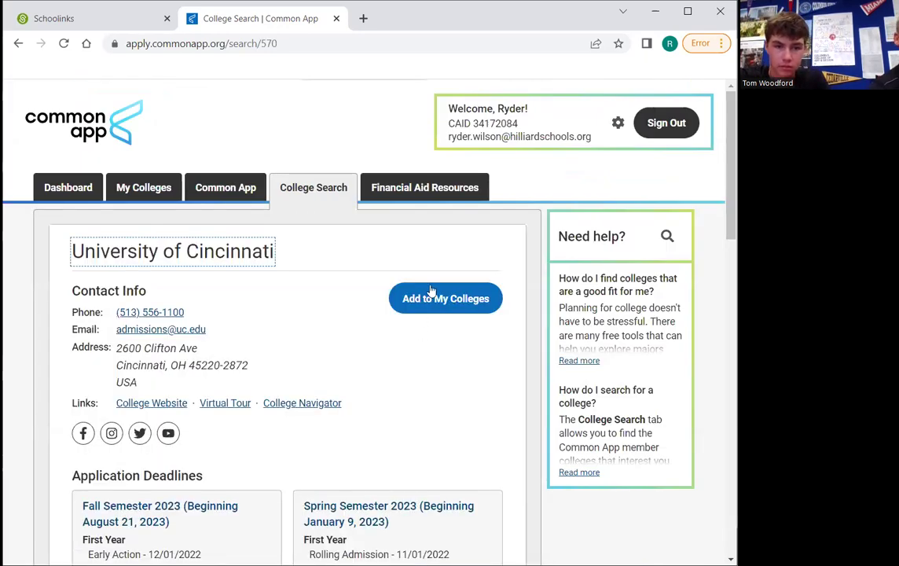
# Add University of Cincinnati to My Colleges, then go to Miami University (Ohio)'s page
pyautogui.click(431, 294)
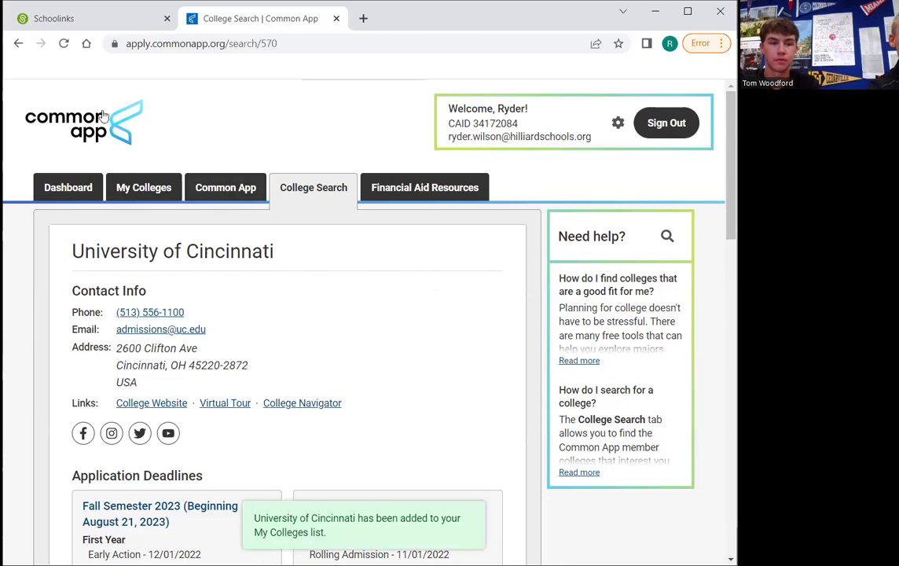
pyautogui.click(157, 191)
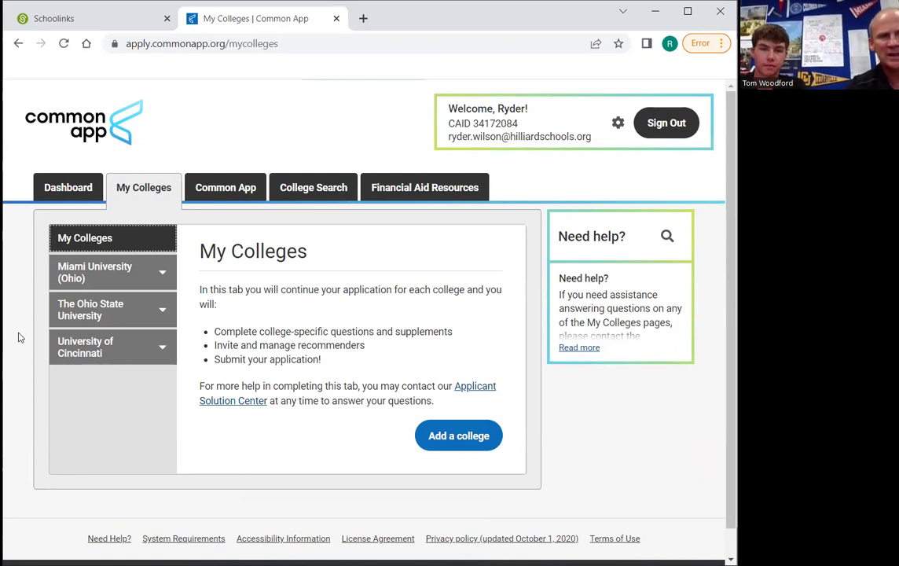
pyautogui.click(99, 281)
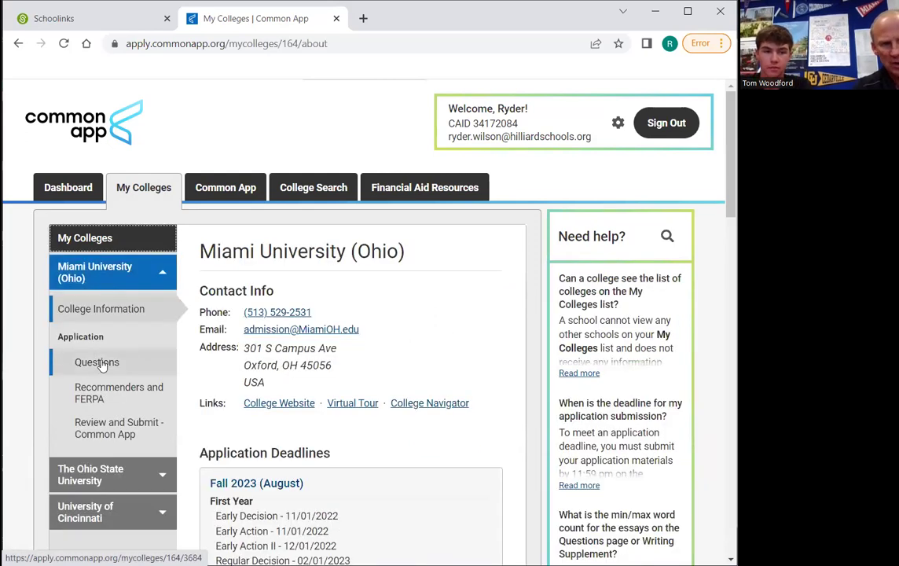
# Keep Early Action as Miami's preferred admission plan, with Fall 2023 start term
pyautogui.click(101, 362)
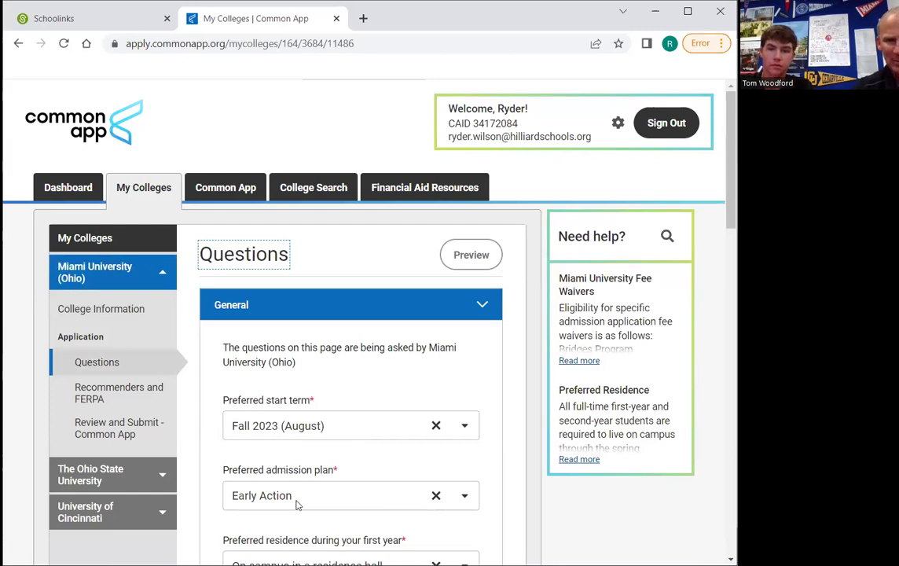
pyautogui.click(307, 504)
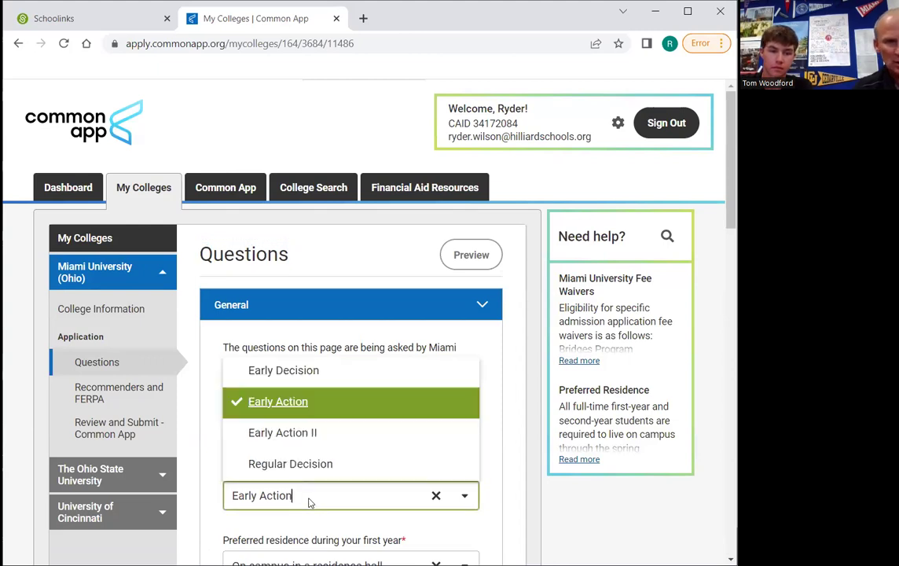
pyautogui.click(267, 404)
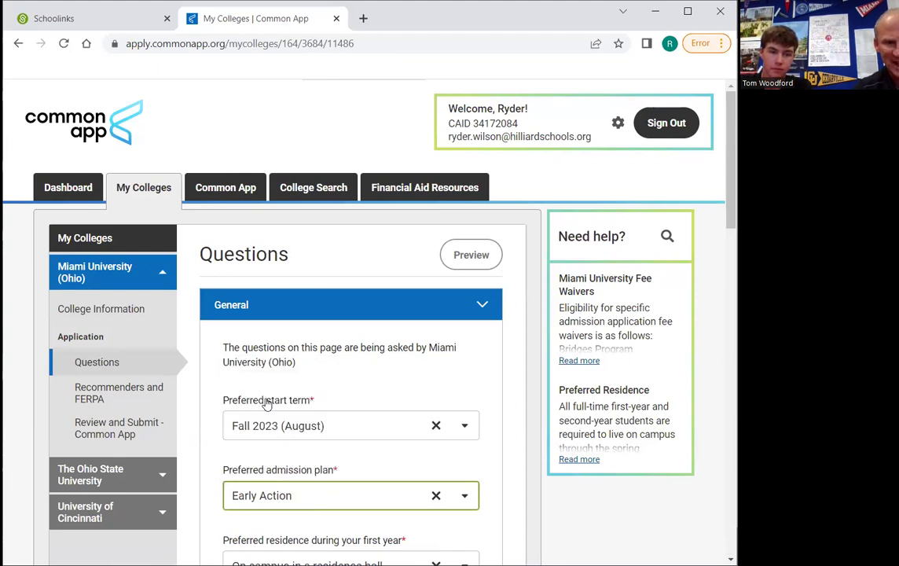
pyautogui.click(107, 475)
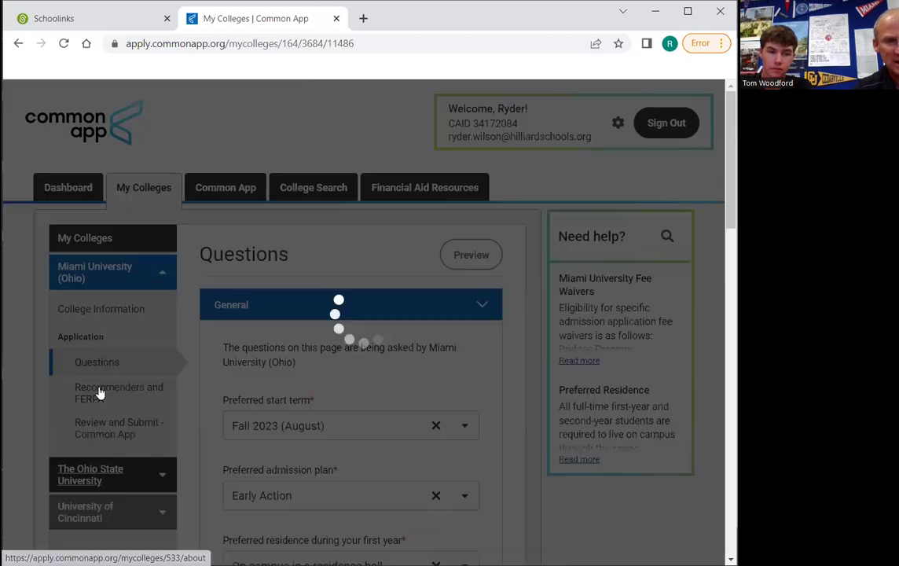
# Set Ohio State's start term to Autumn 2023 and plan to Early Action, then open Cincinnati's questions
pyautogui.click(97, 404)
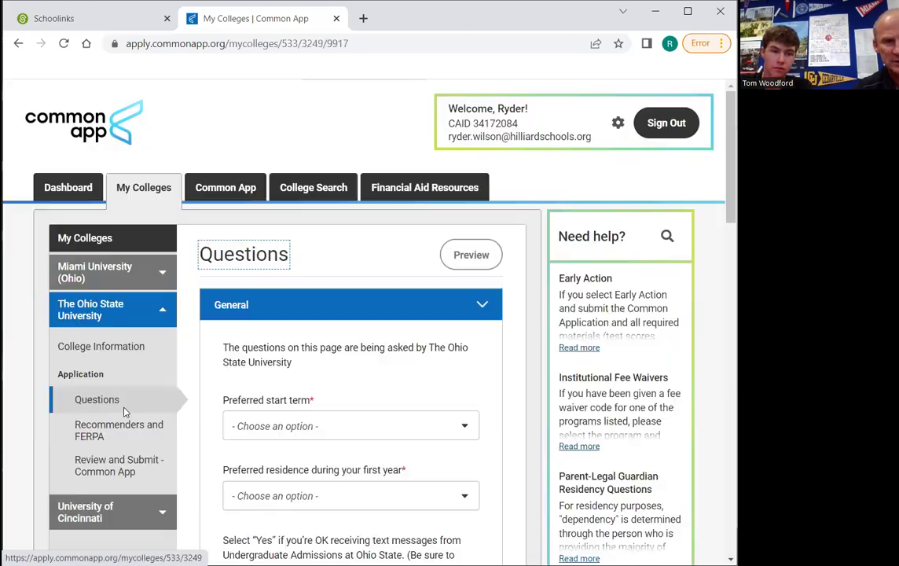
pyautogui.click(322, 425)
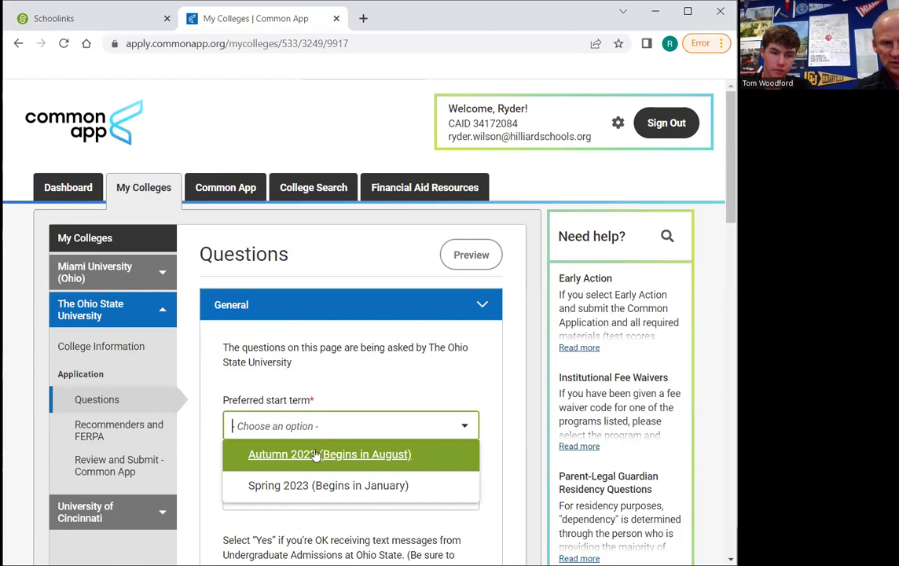
pyautogui.click(315, 454)
pyautogui.click(315, 499)
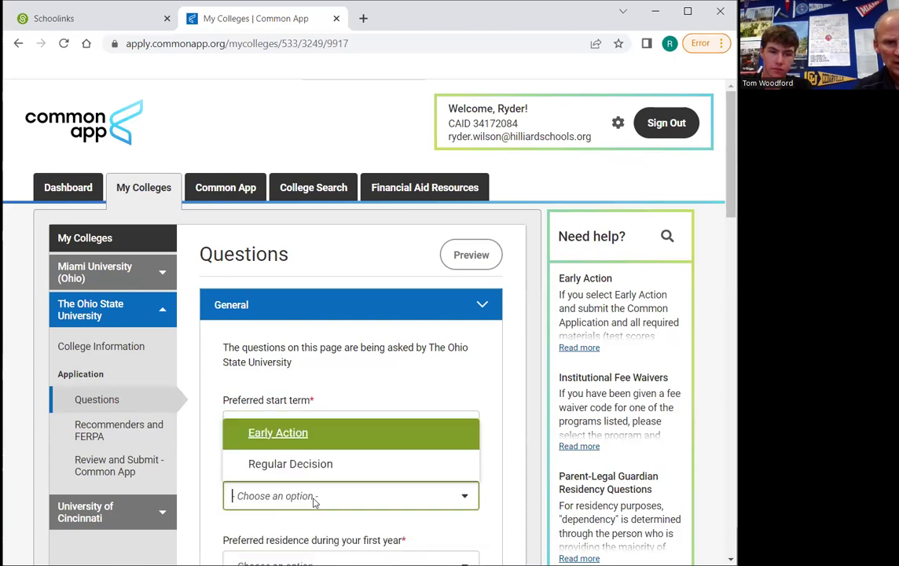
pyautogui.click(297, 433)
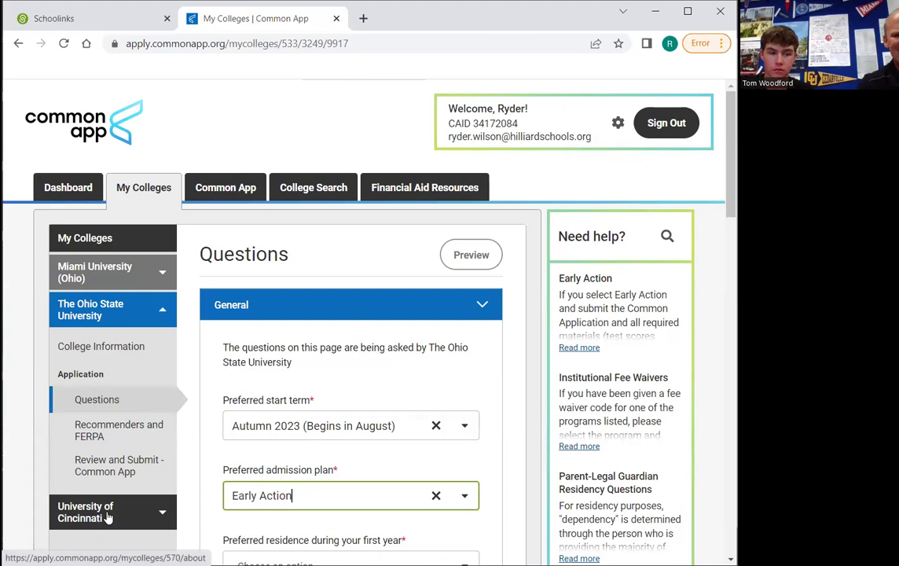
pyautogui.click(109, 516)
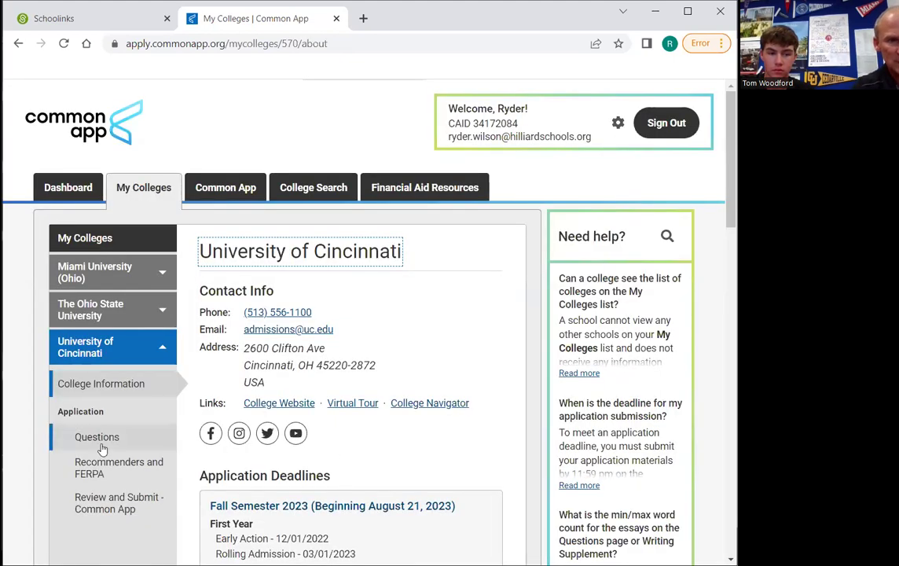
pyautogui.click(101, 438)
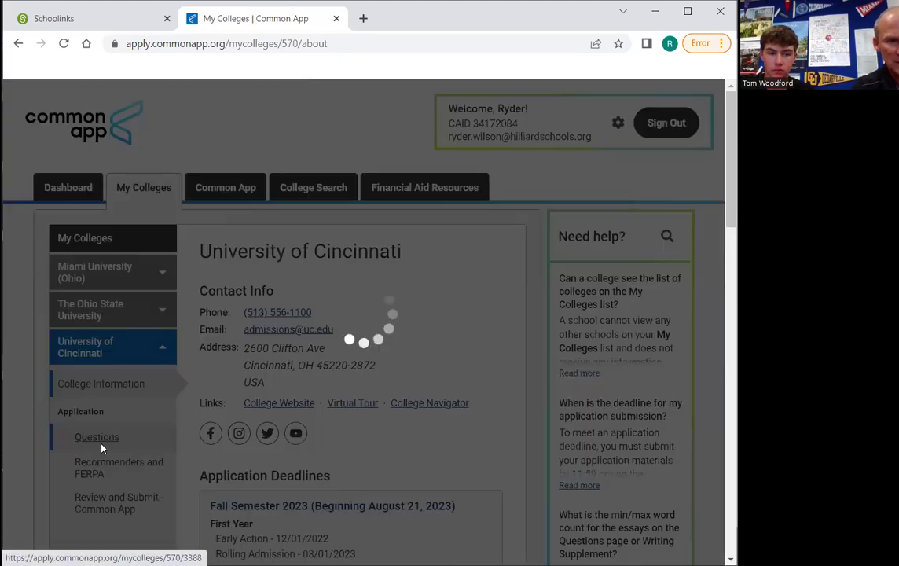
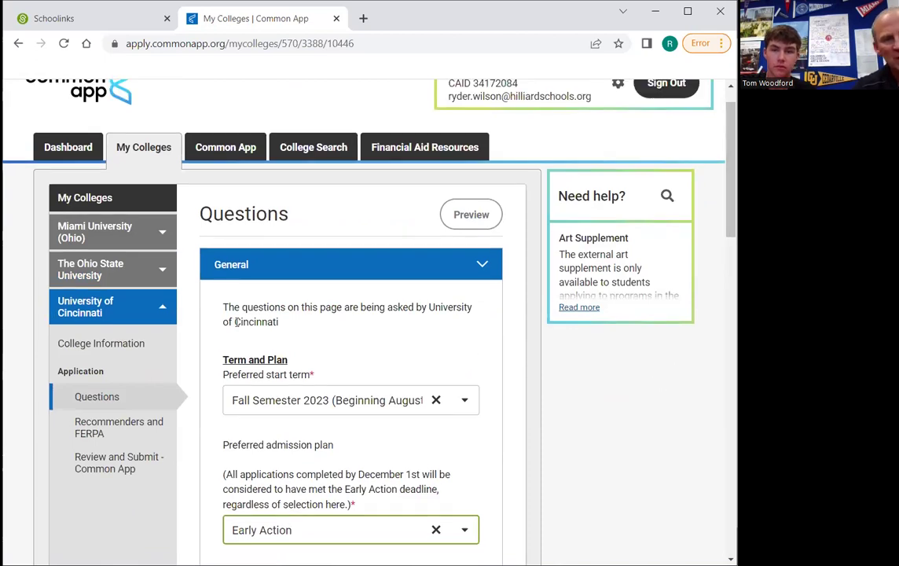
# Open University of Cincinnati's Recommenders and FERPA page and scroll back to the top
pyautogui.click(93, 438)
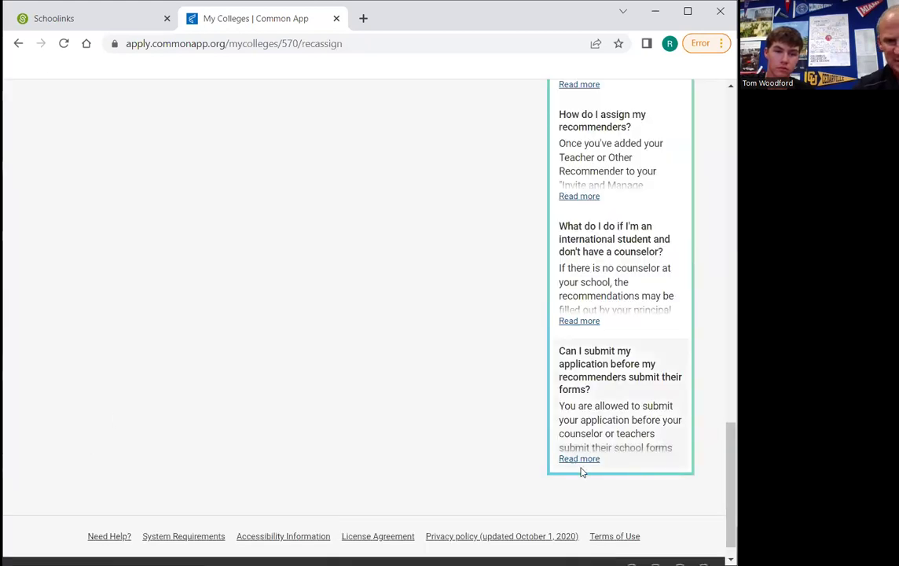
pyautogui.scroll(3, 583, 469)
pyautogui.scroll(10, 583, 470)
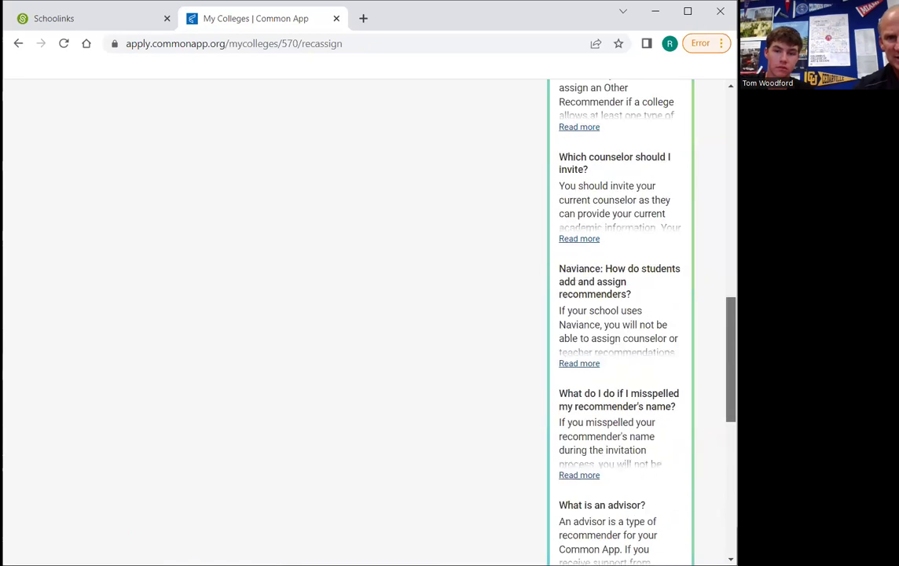
pyautogui.scroll(3, 582, 470)
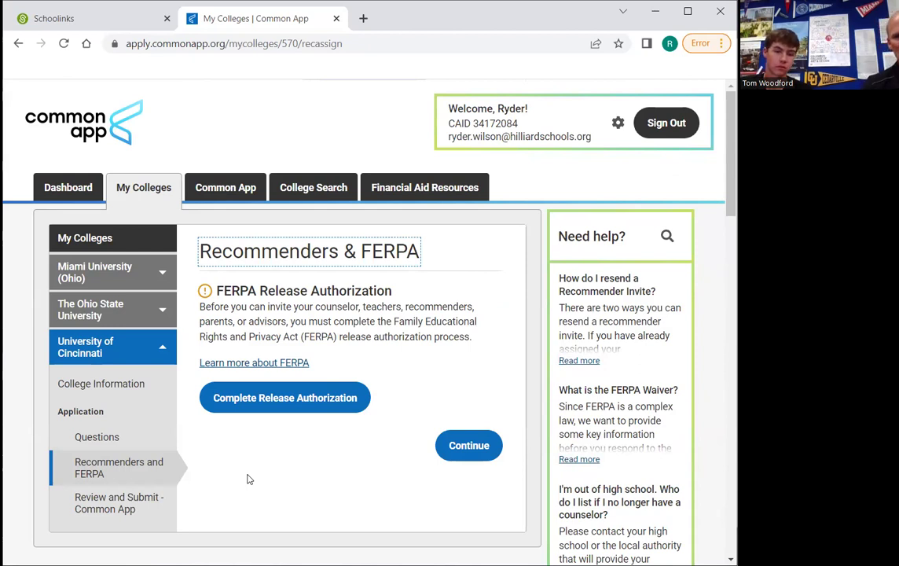
# Start the FERPA release, confirm reading the explanation, and check the records-release acknowledgement
pyautogui.click(285, 396)
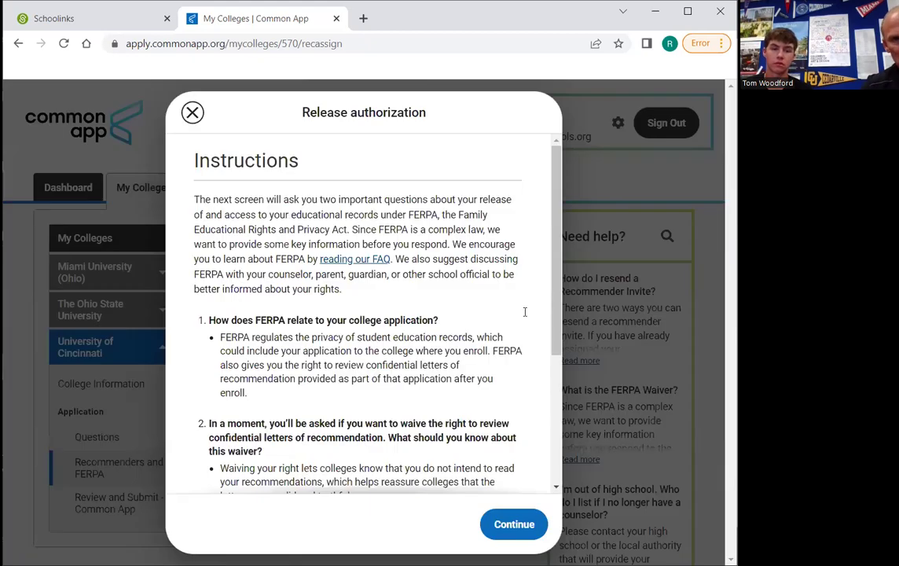
pyautogui.scroll(-3, 550, 283)
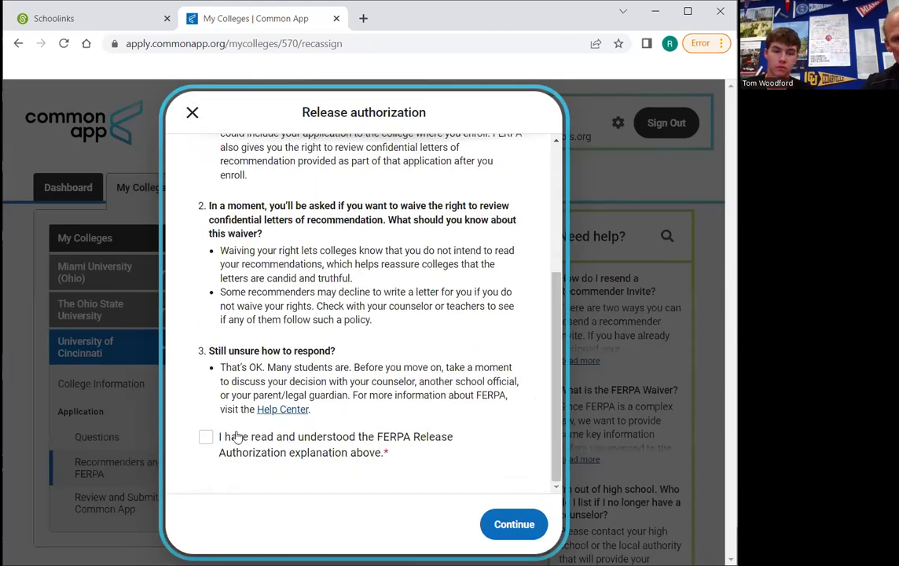
pyautogui.click(204, 438)
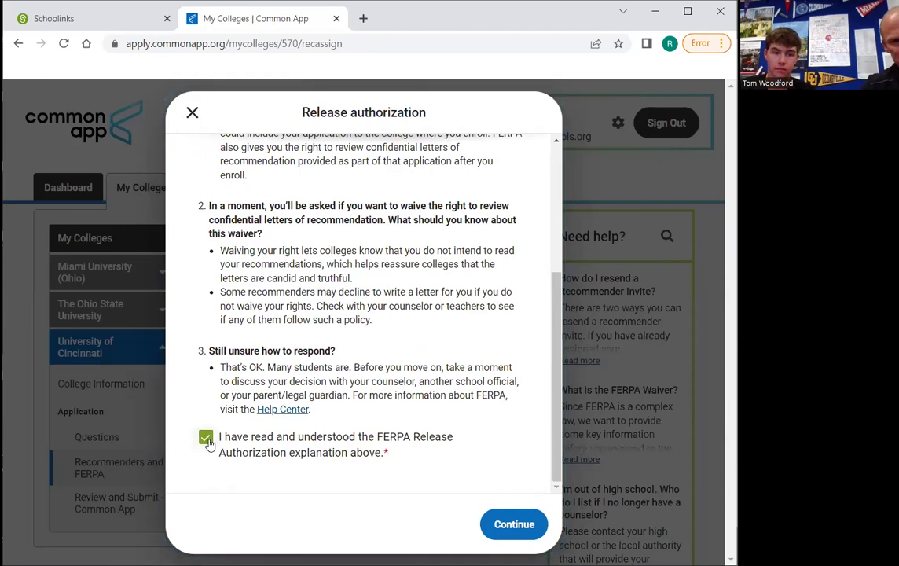
pyautogui.click(509, 524)
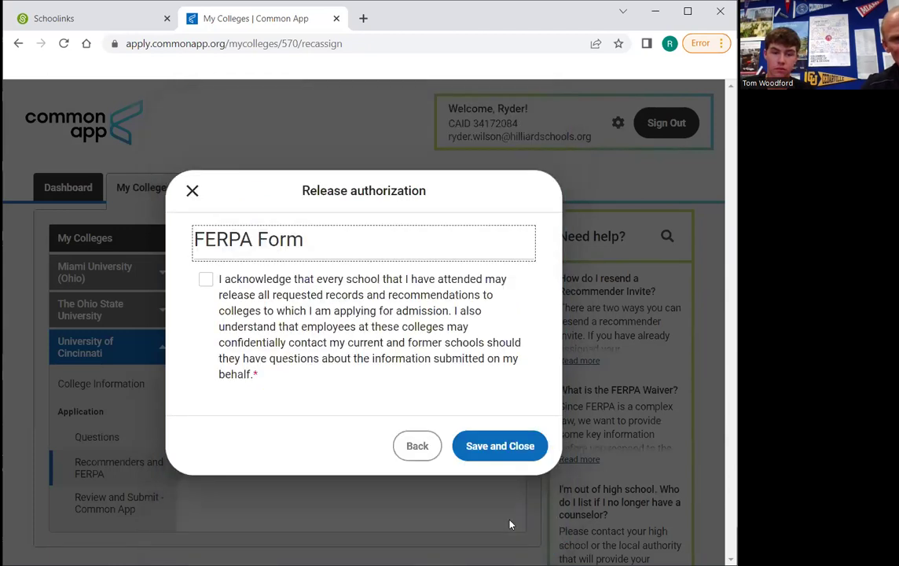
pyautogui.click(205, 280)
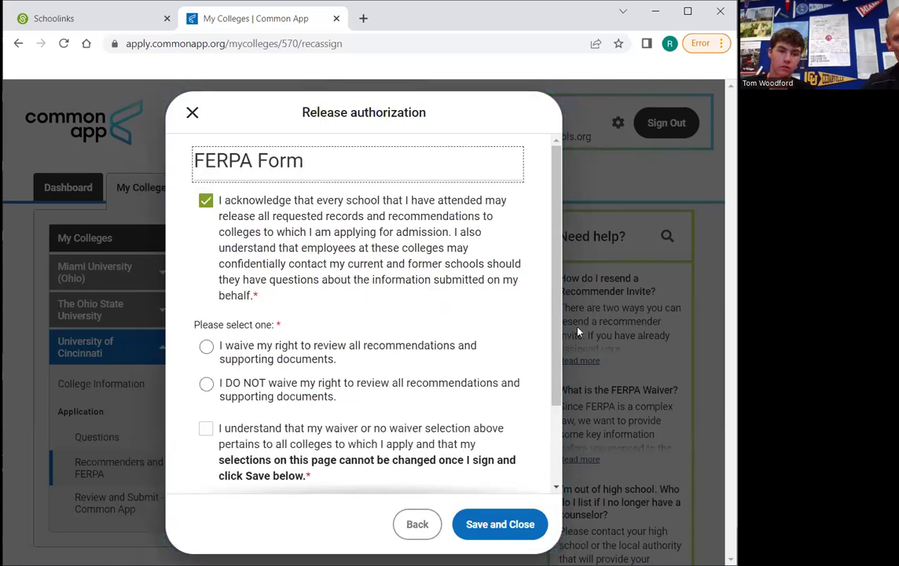
pyautogui.click(556, 355)
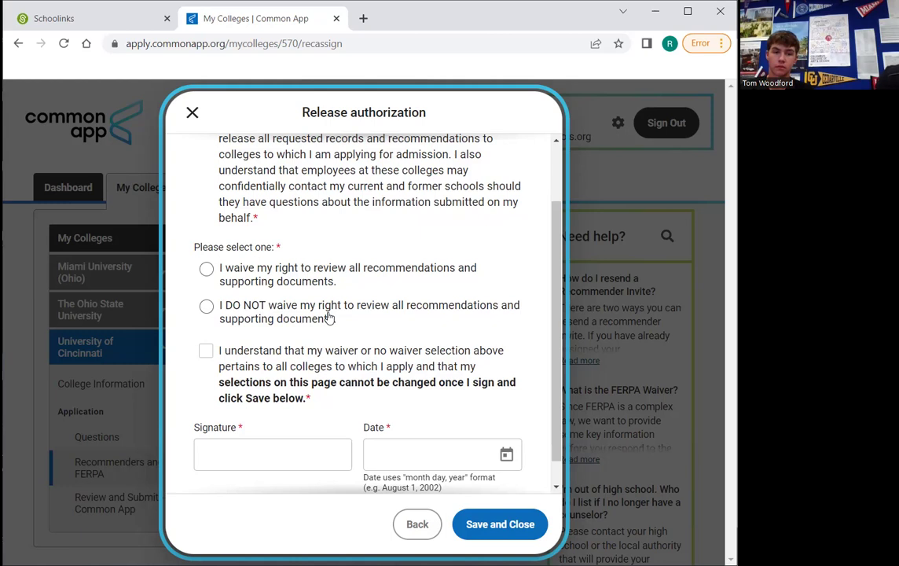
# Waive the right to review recommendations and confirm the choice applies to all colleges
pyautogui.click(297, 271)
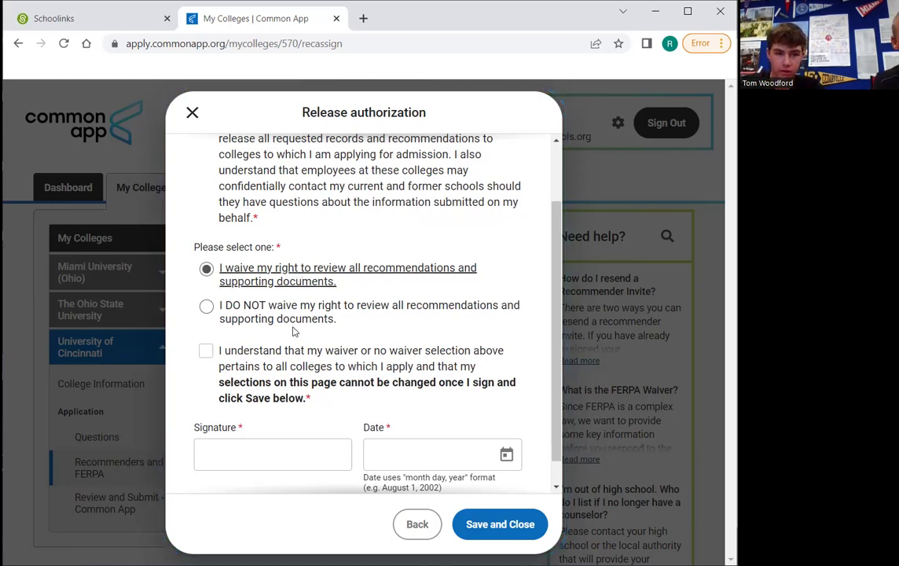
pyautogui.click(214, 352)
pyautogui.click(206, 350)
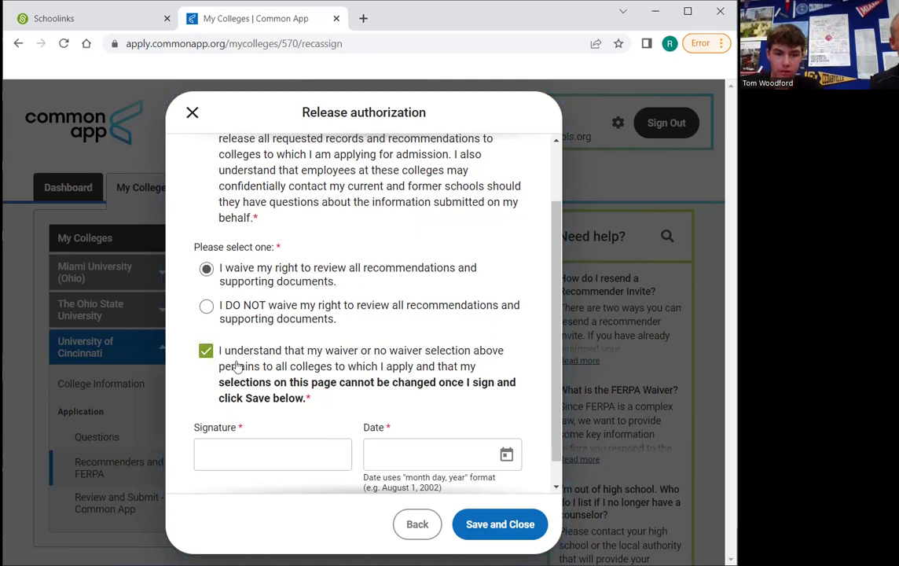
pyautogui.scroll(-1, 293, 364)
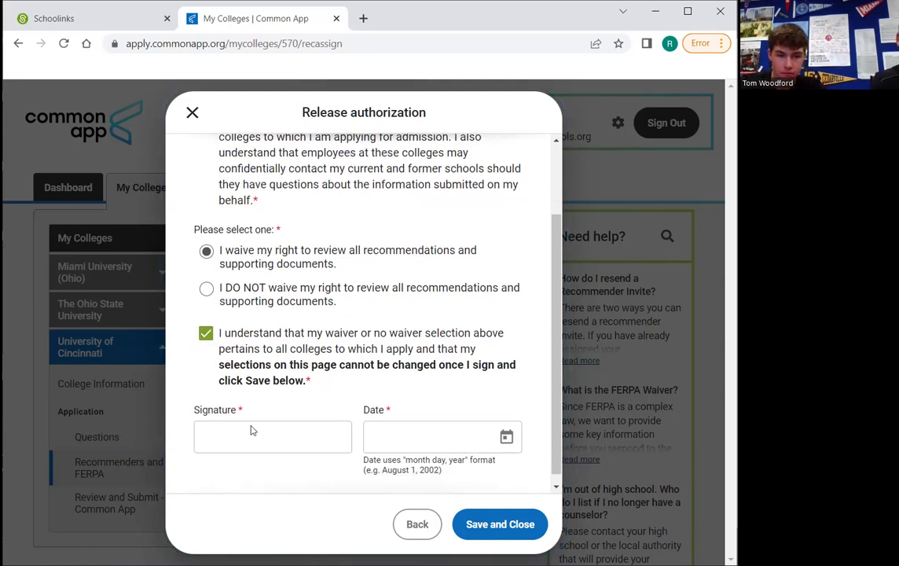
# Sign the form with the student's name, date it August 18, 2022, and save
pyautogui.click(251, 427)
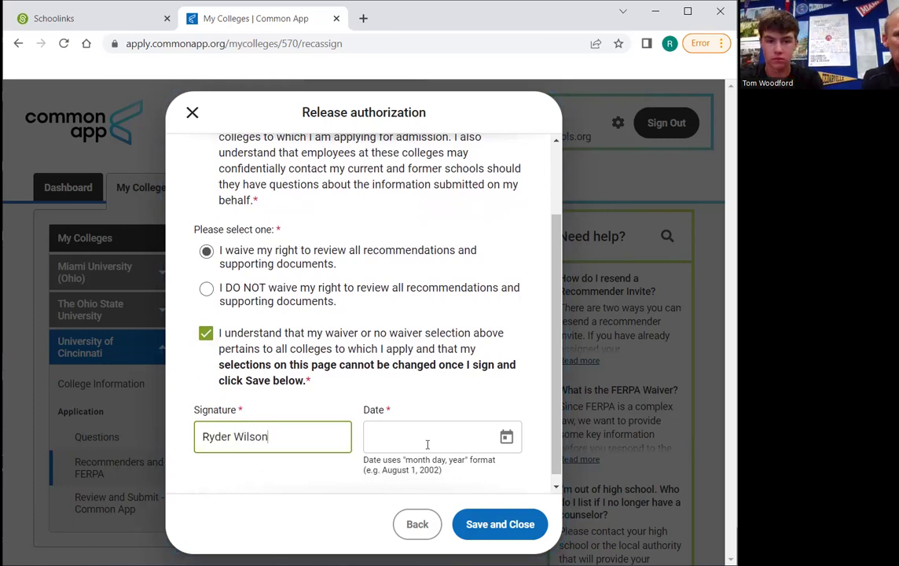
pyautogui.click(507, 446)
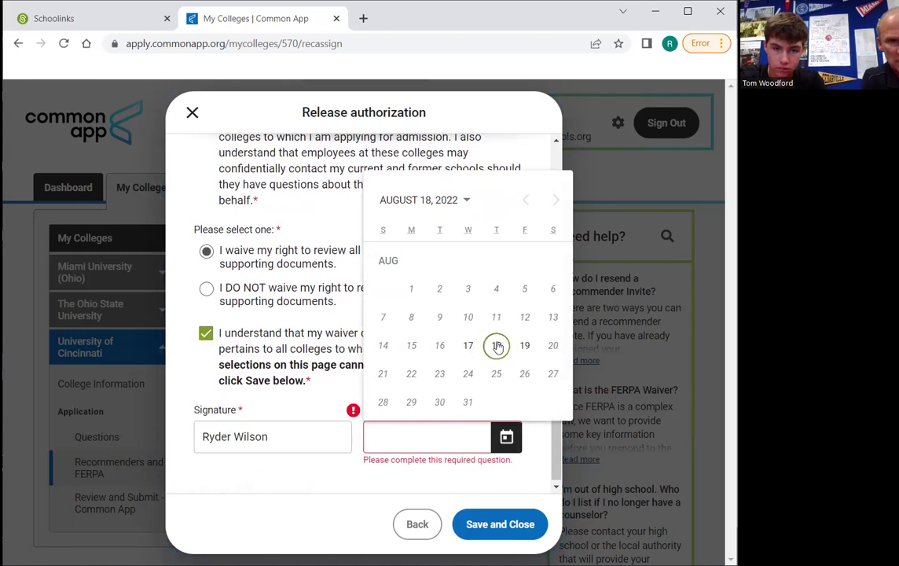
pyautogui.click(497, 346)
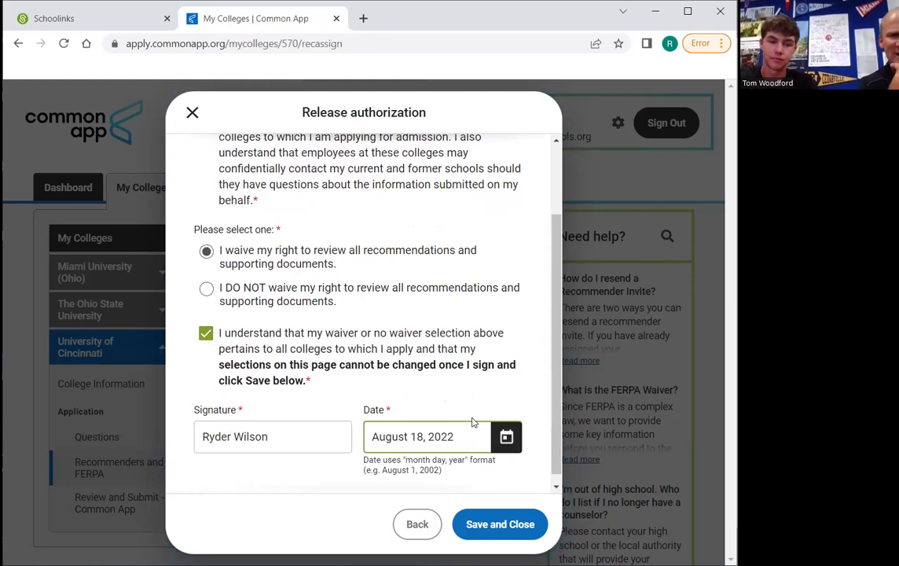
pyautogui.click(488, 533)
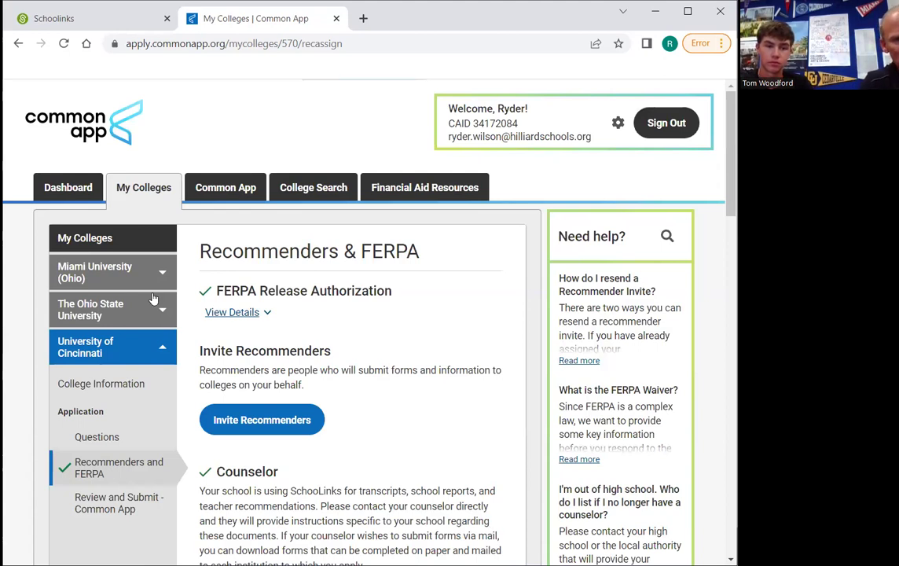
# Check Ohio State and Miami University (Ohio) FERPA status, then switch to SchooLinks
pyautogui.click(96, 315)
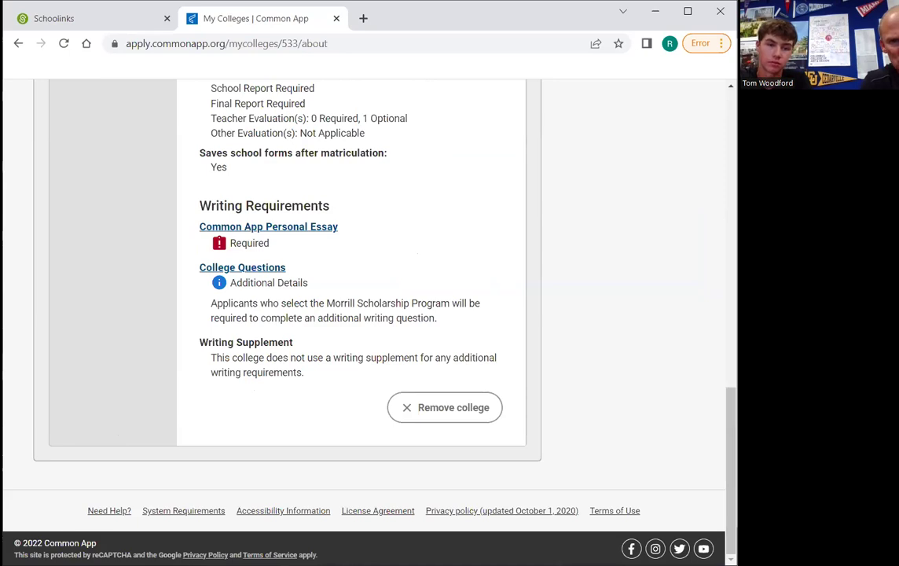
pyautogui.scroll(3, 491, 287)
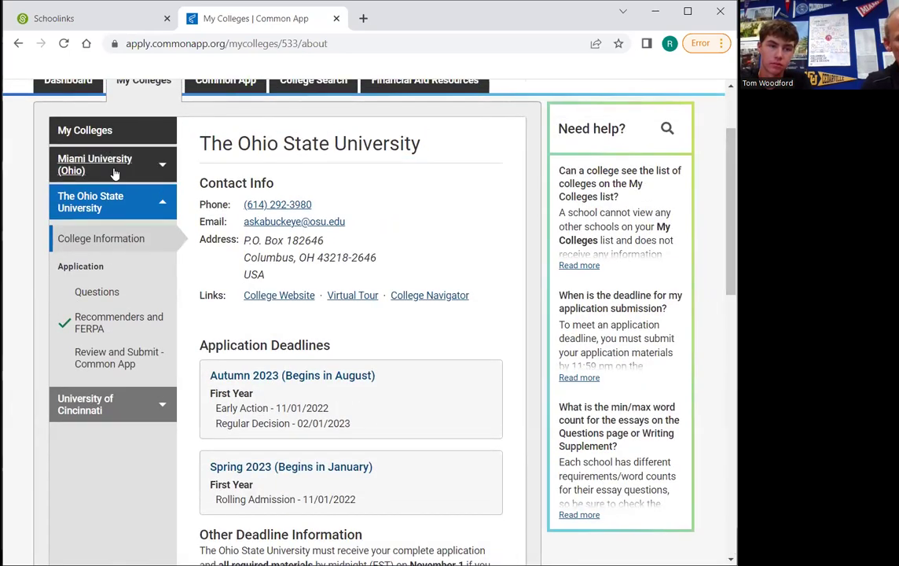
pyautogui.click(114, 170)
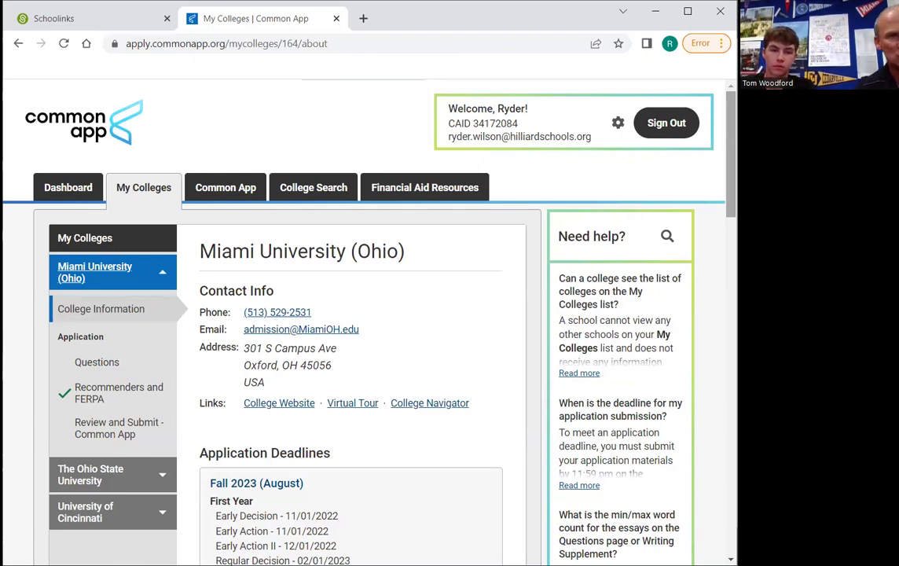
pyautogui.click(85, 29)
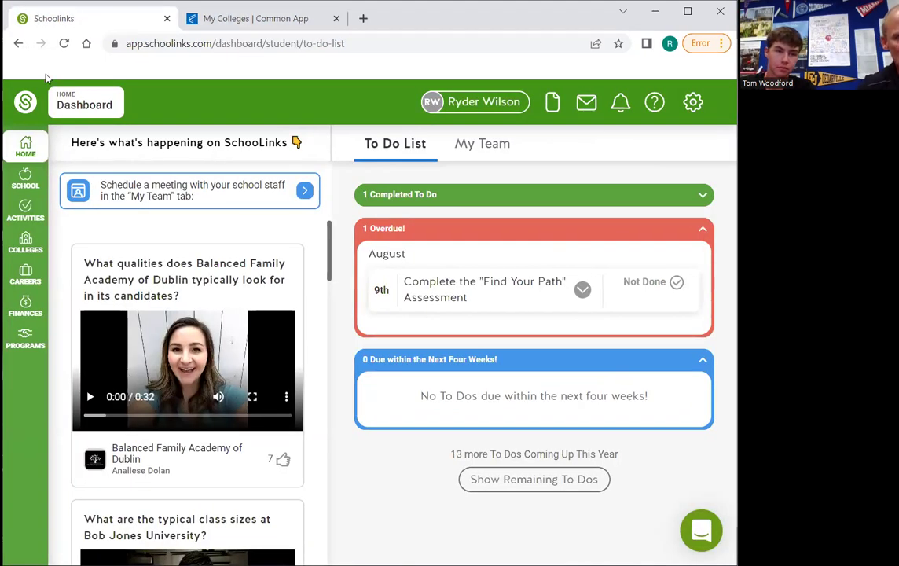
# Go to the college application manager and begin application setup
pyautogui.click(25, 241)
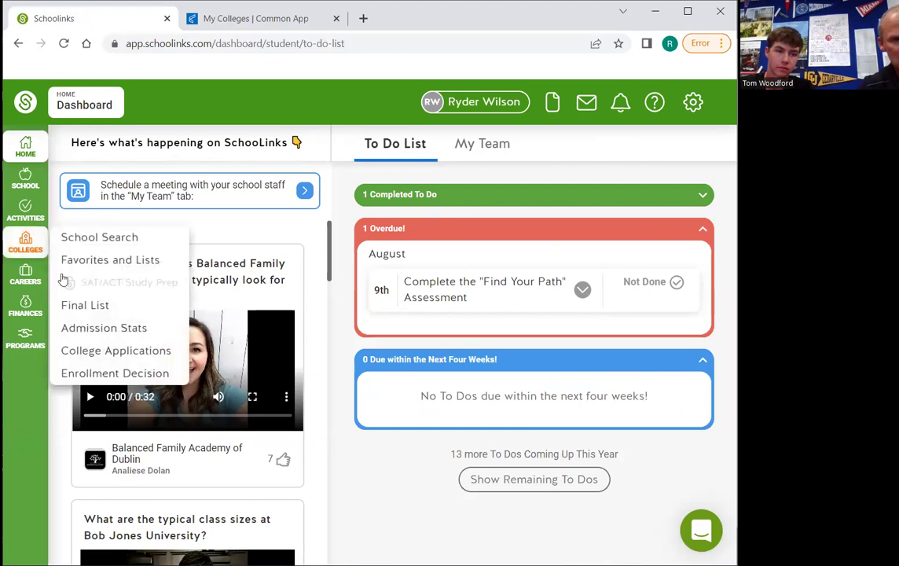
pyautogui.click(128, 352)
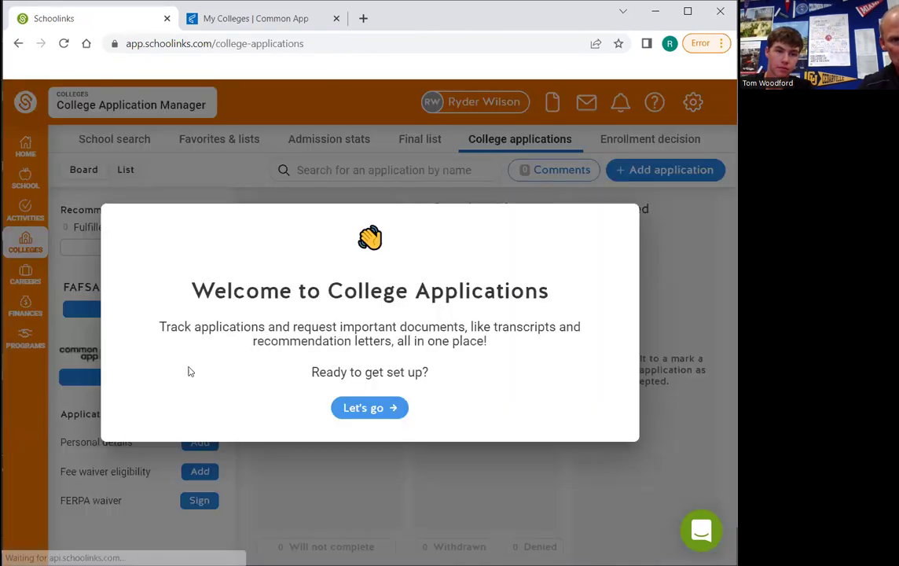
pyautogui.click(378, 411)
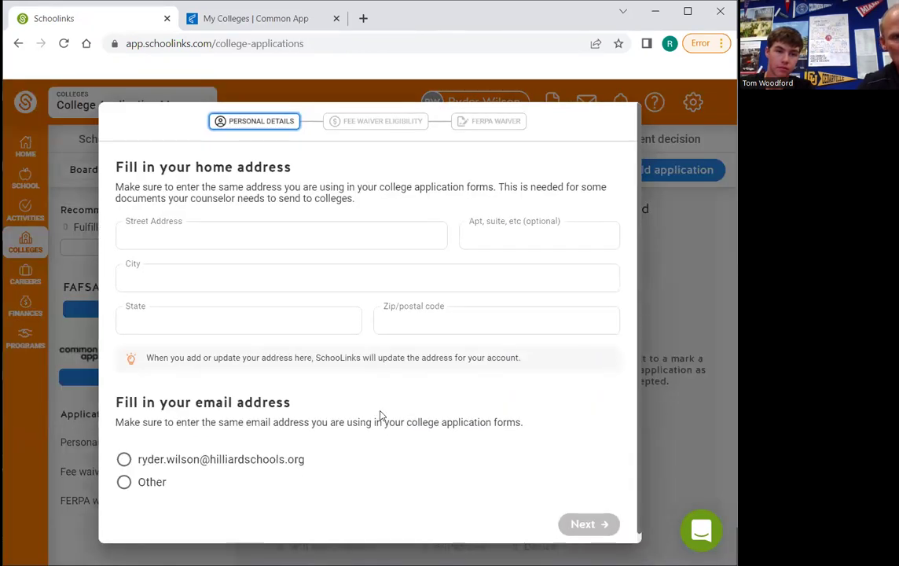
# Fill in the home address from its suggestion and choose the school email for applications
pyautogui.click(277, 240)
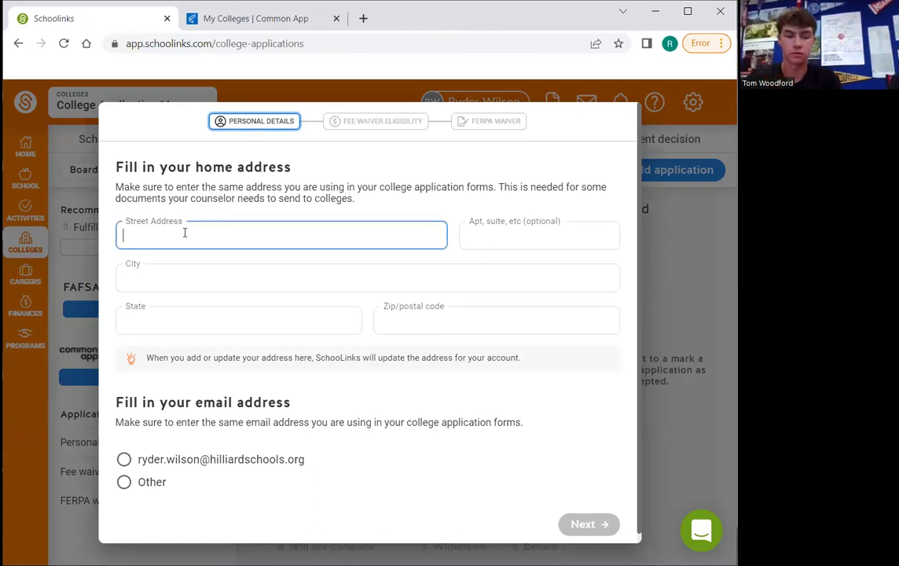
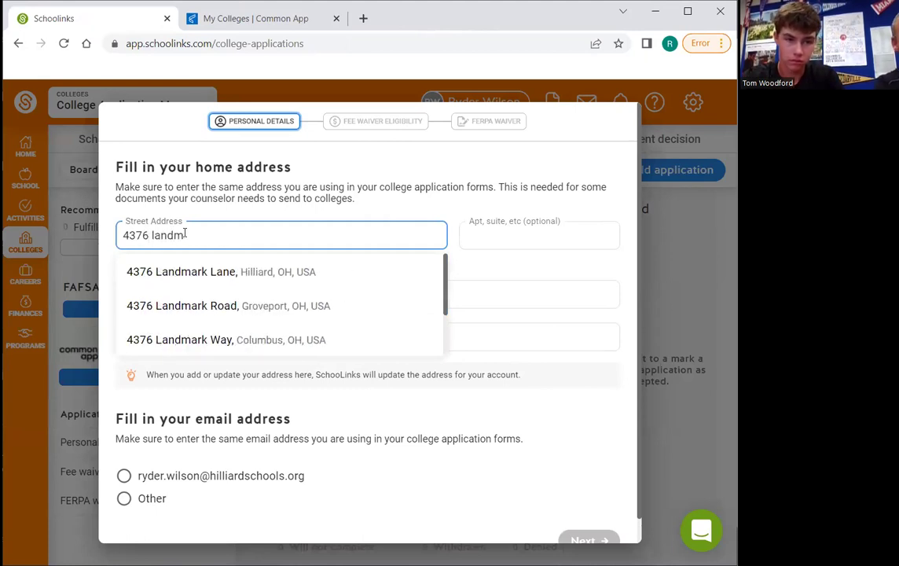
pyautogui.click(188, 270)
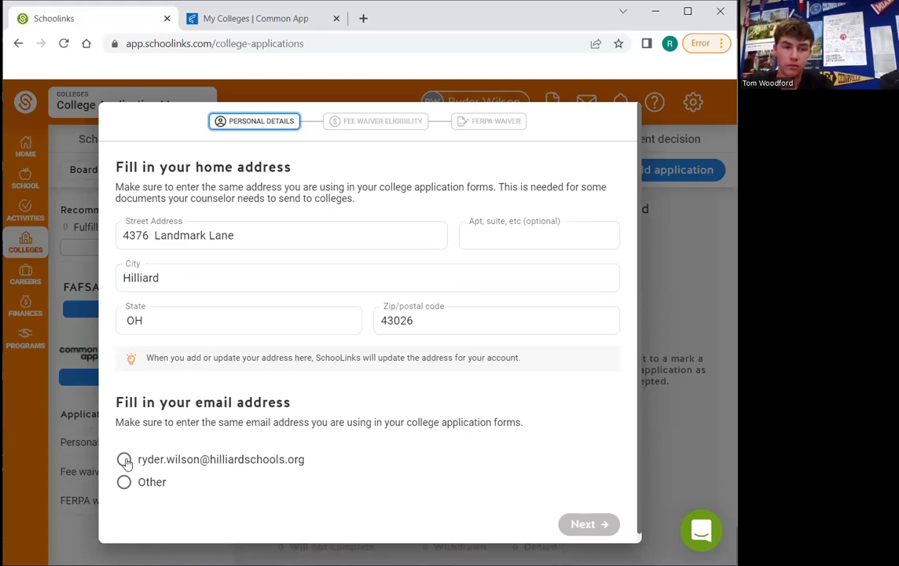
pyautogui.click(124, 460)
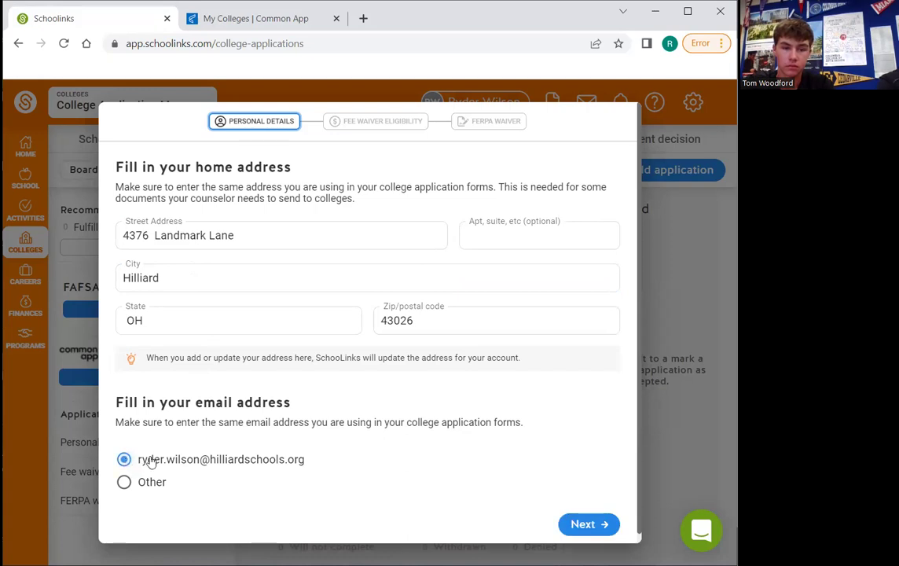
pyautogui.click(570, 524)
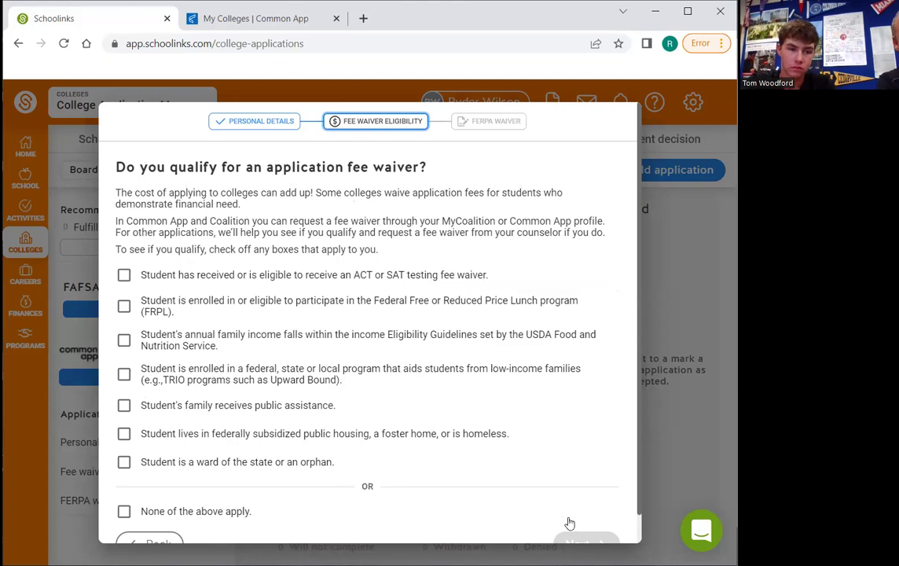
# Declare that none of the fee waiver criteria apply and continue
pyautogui.click(125, 512)
pyautogui.scroll(-1, 127, 512)
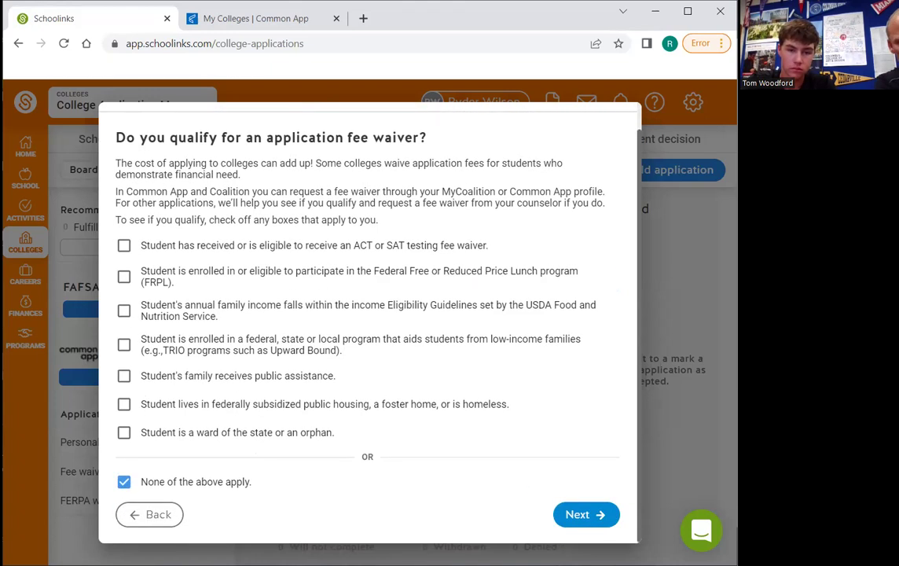
pyautogui.click(576, 515)
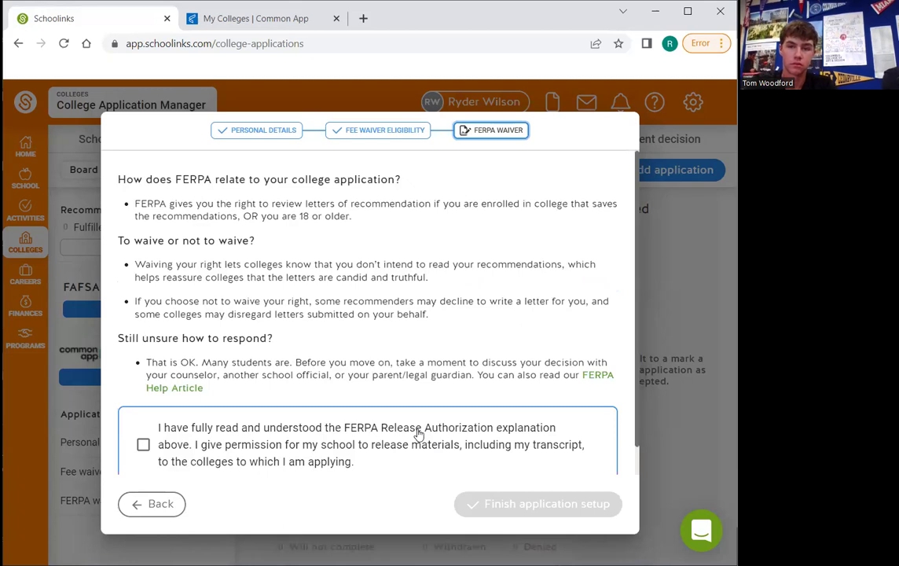
# Sign the FERPA waiver with the student's name, waiving review rights, and finish setup
pyautogui.scroll(-1, 419, 434)
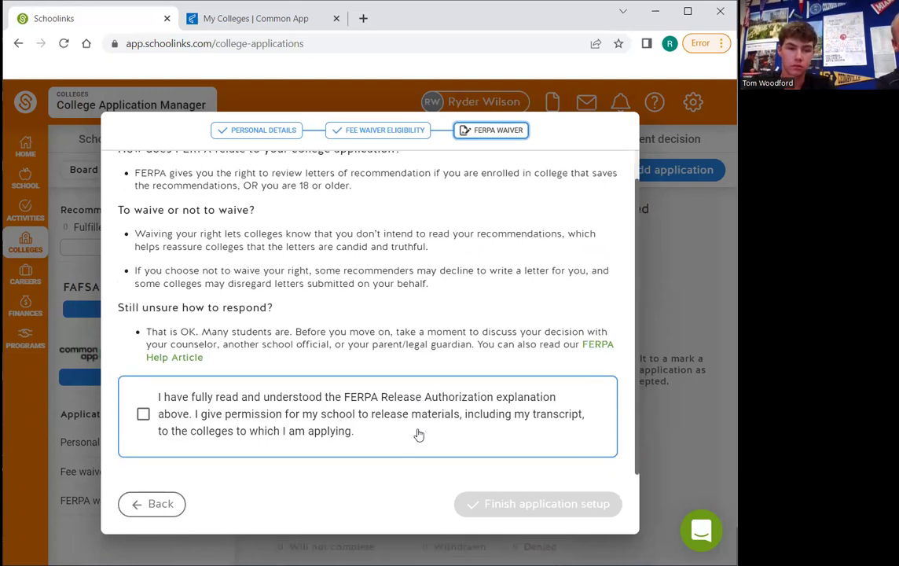
pyautogui.click(143, 417)
pyautogui.scroll(-3, 143, 418)
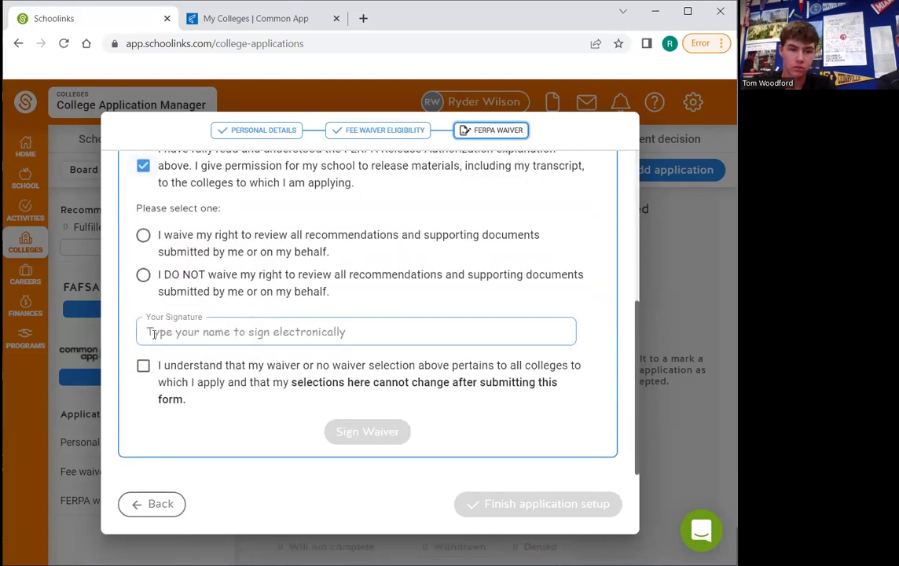
pyautogui.click(143, 236)
pyautogui.click(171, 328)
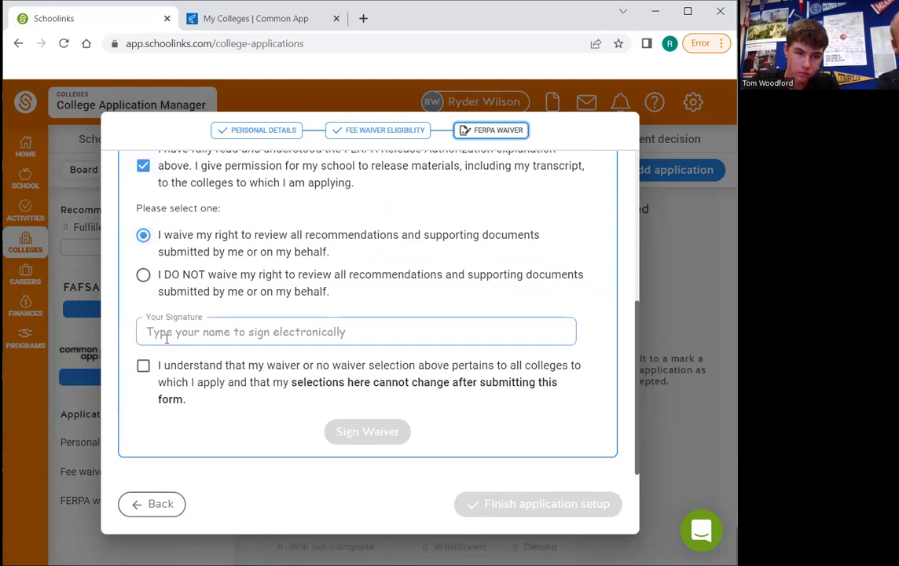
pyautogui.click(170, 329)
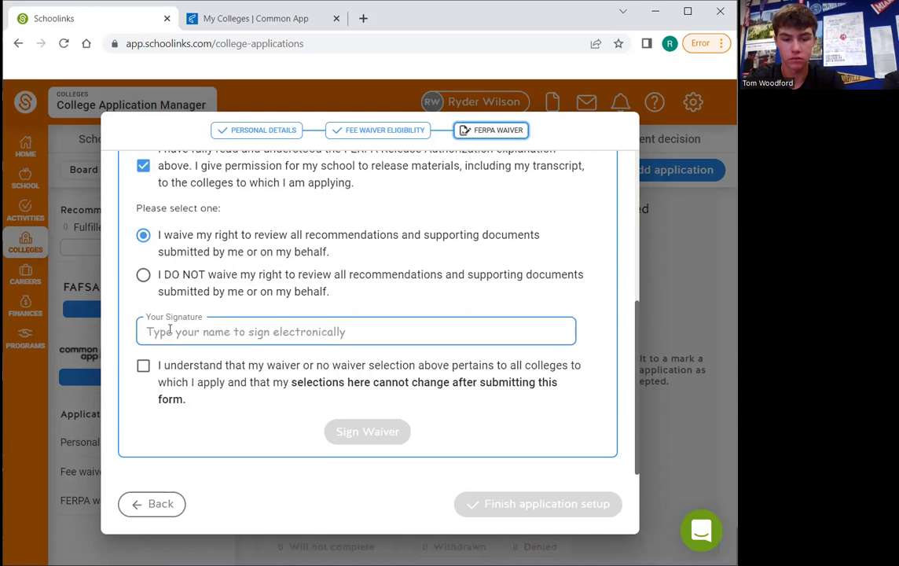
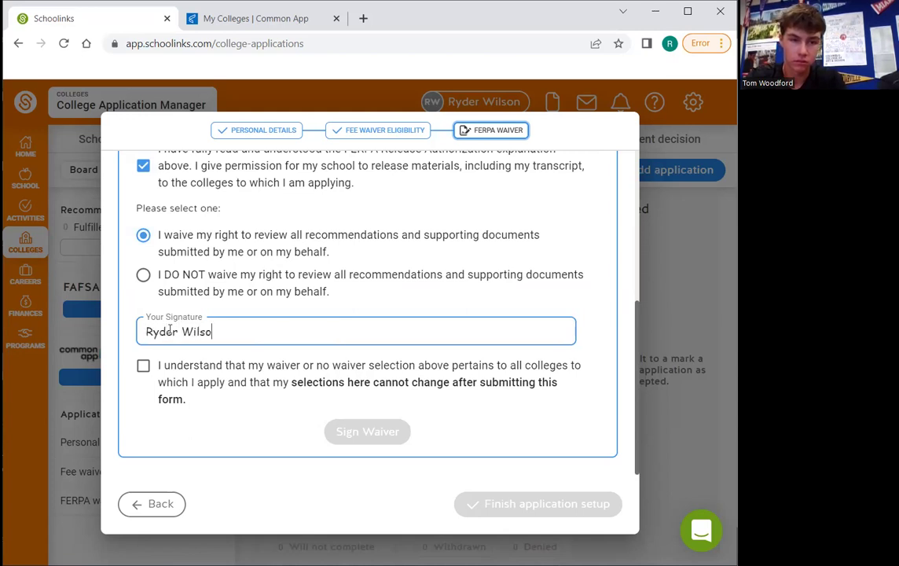
pyautogui.click(143, 367)
pyautogui.click(369, 427)
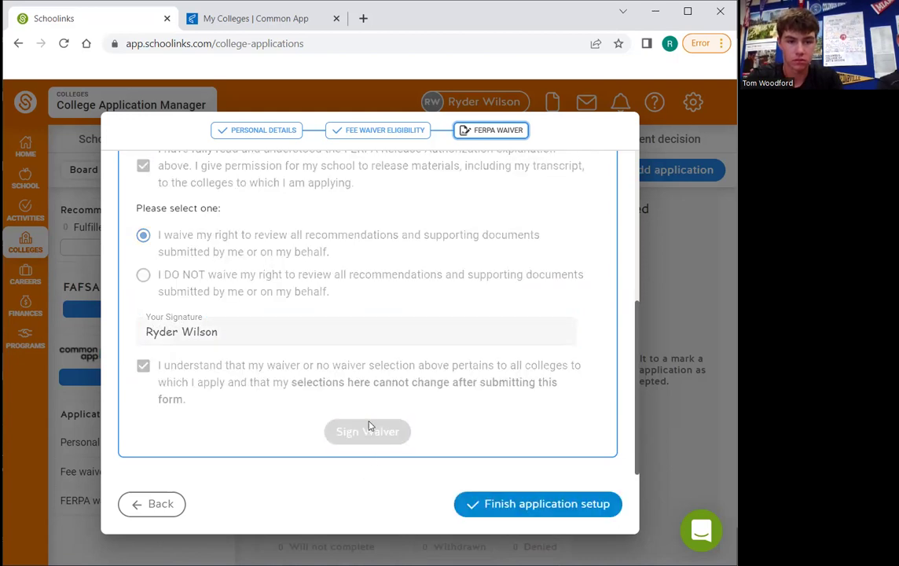
pyautogui.click(490, 503)
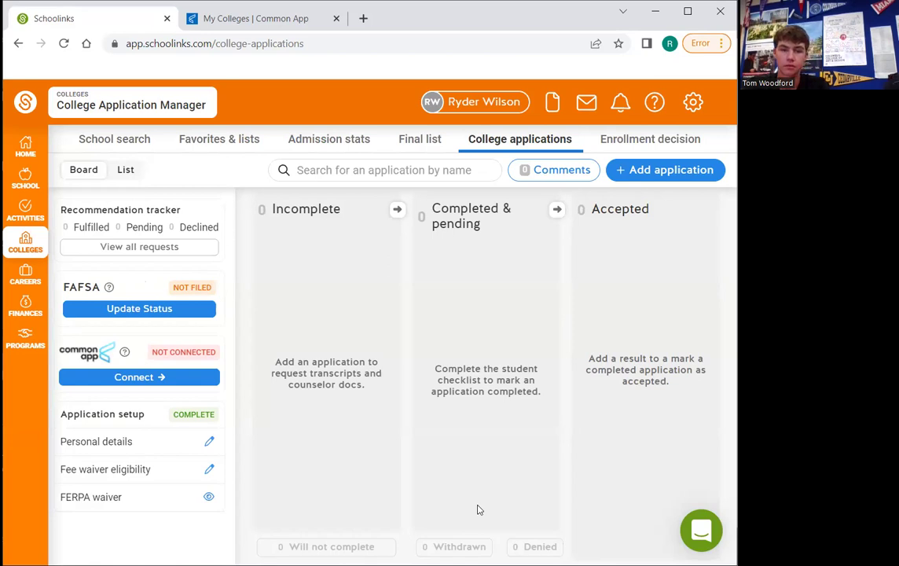
# Open the Common App linking instructions, select their text, then close and reopen them
pyautogui.click(146, 379)
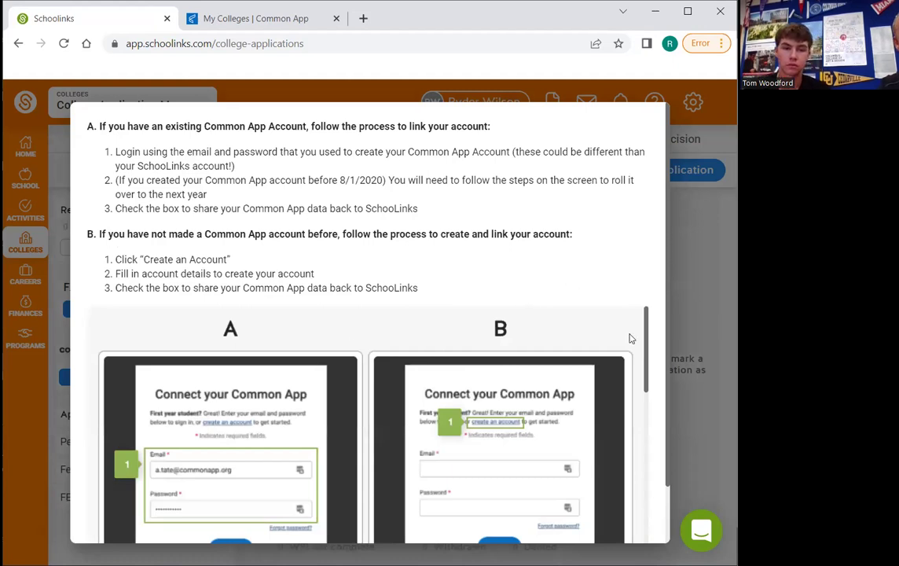
pyautogui.scroll(-1, 640, 332)
pyautogui.moveTo(640, 332); pyautogui.dragTo(658, 508)
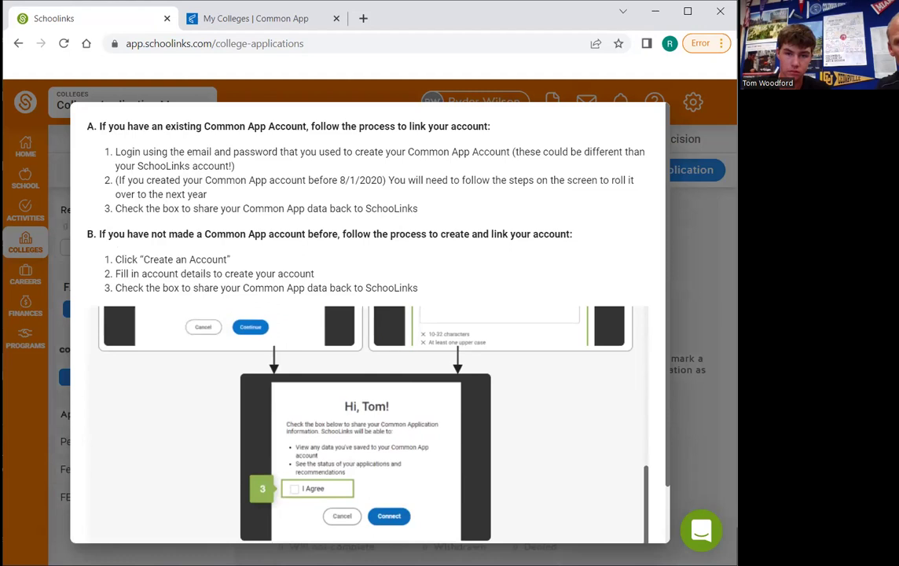
pyautogui.hotkey('ctrl', 'a')
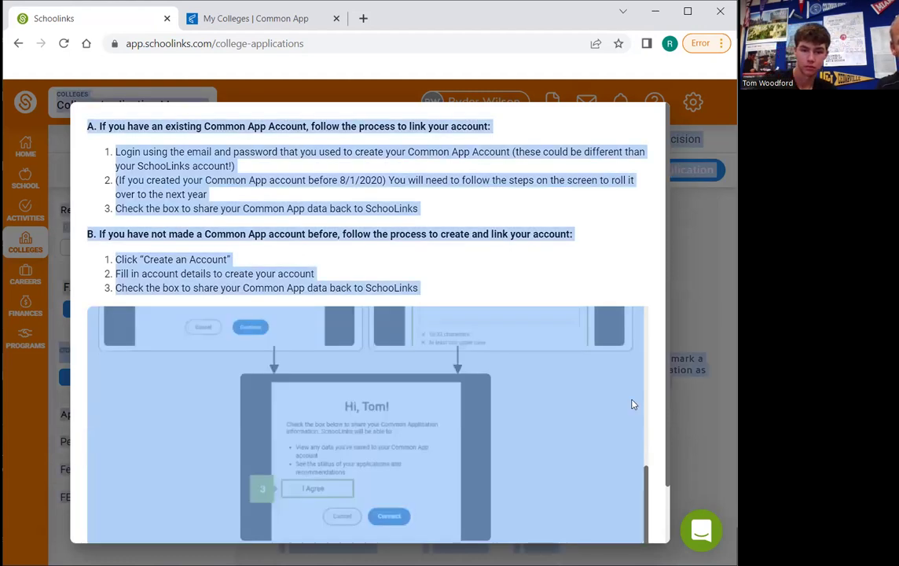
pyautogui.click(647, 397)
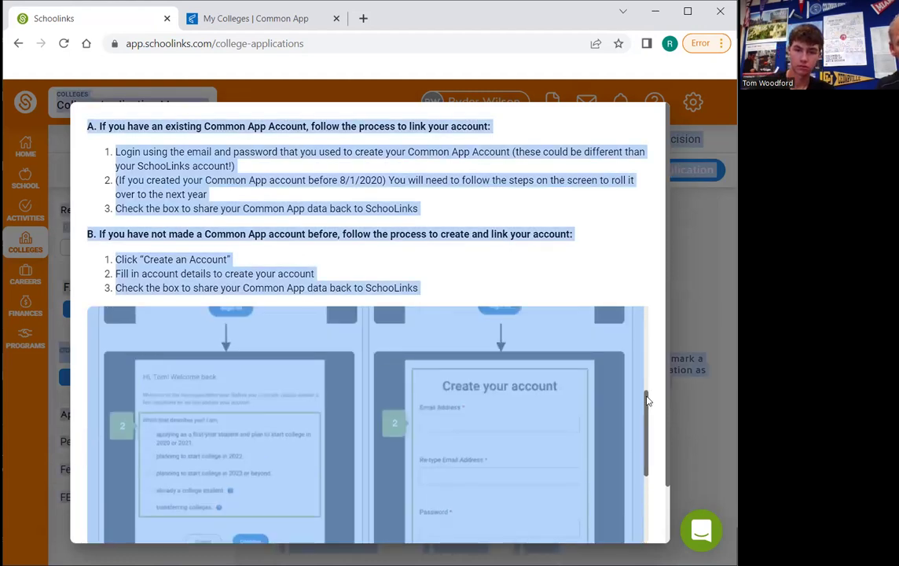
pyautogui.click(699, 443)
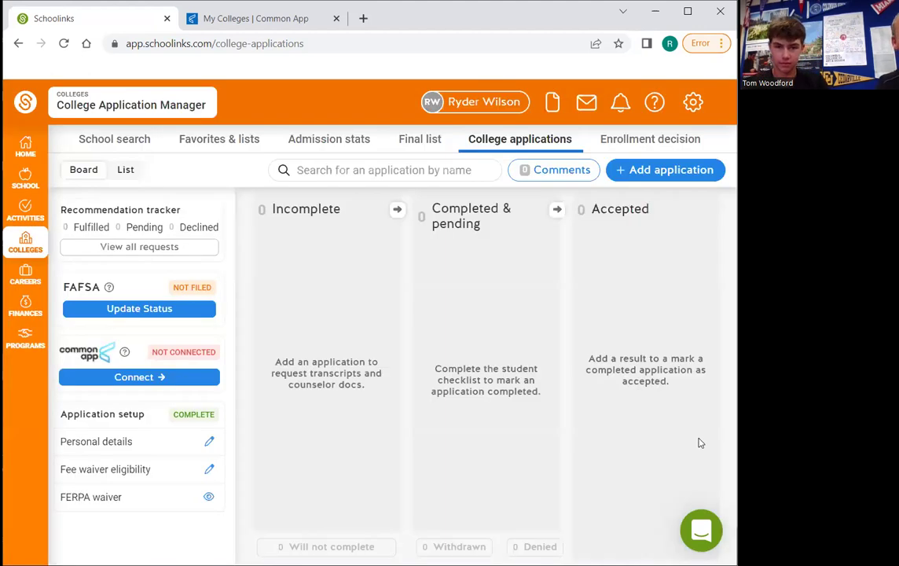
pyautogui.click(193, 378)
pyautogui.scroll(-5, 452, 464)
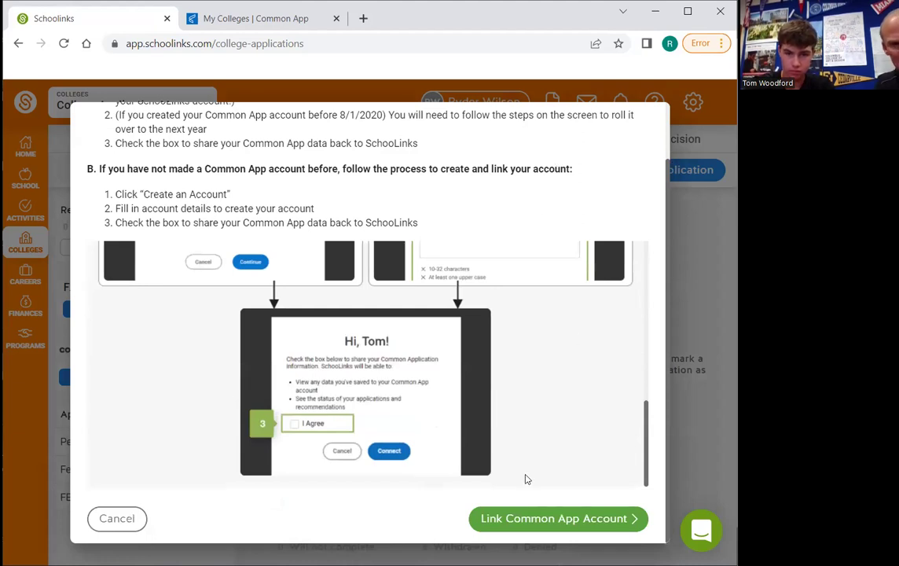
# Sign in to Common App with the student's email and password and authorize SchooLinks access
pyautogui.click(532, 521)
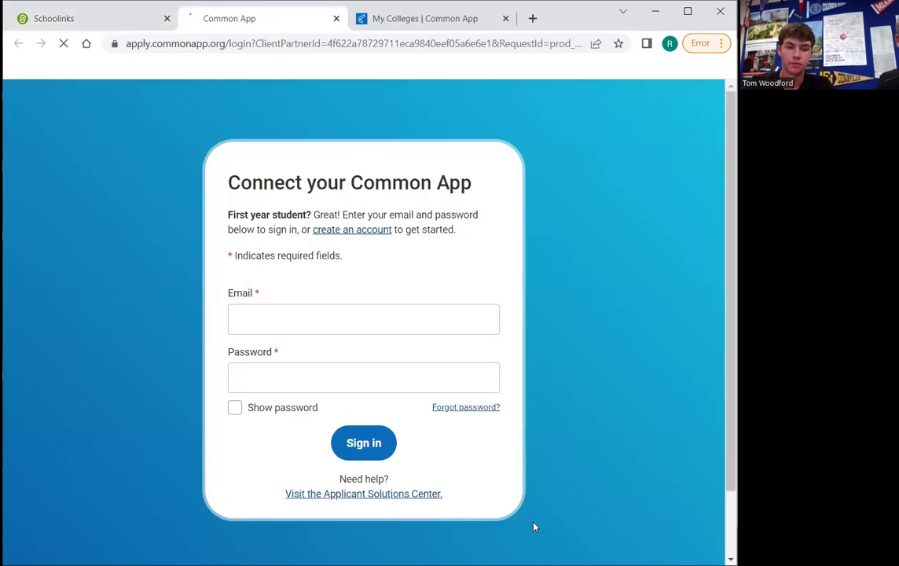
pyautogui.click(364, 349)
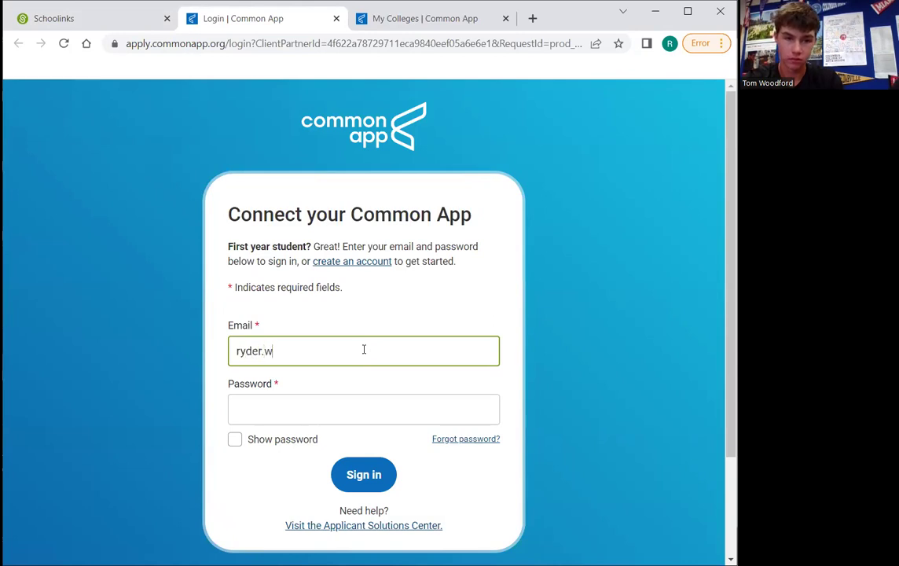
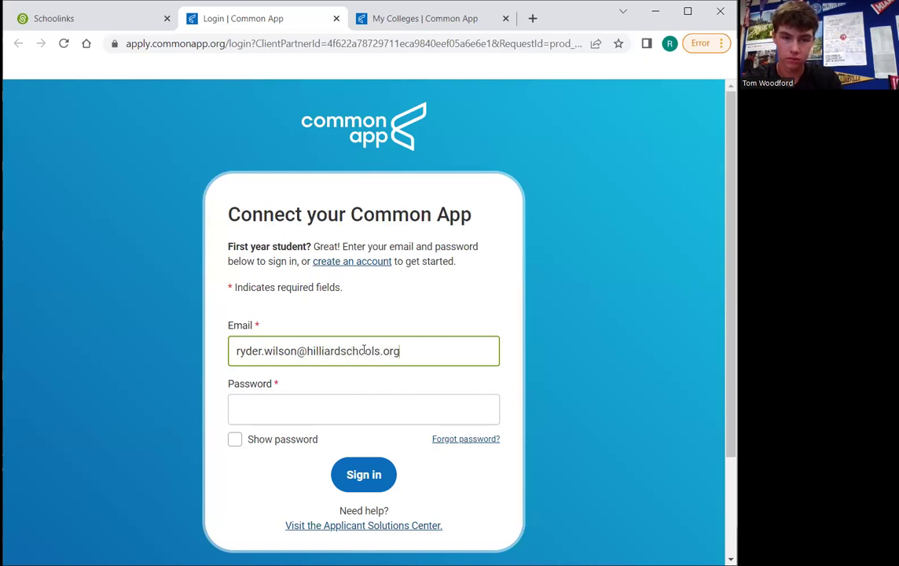
pyautogui.press('Tab')
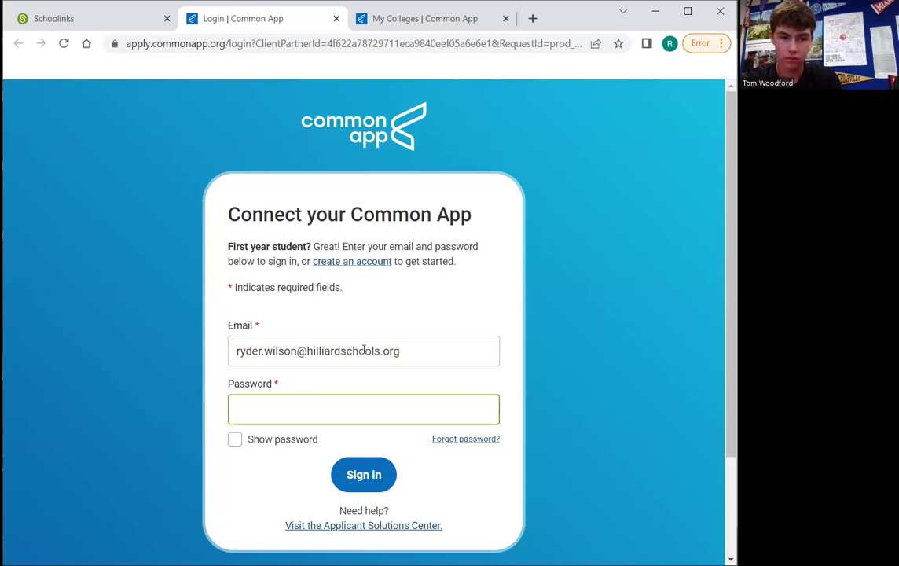
pyautogui.write('••••••')
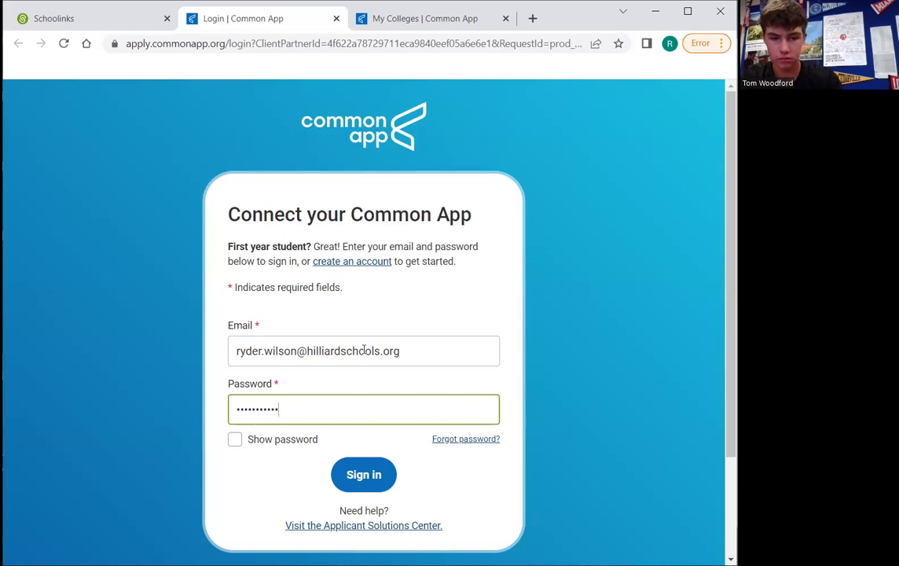
pyautogui.press('Return')
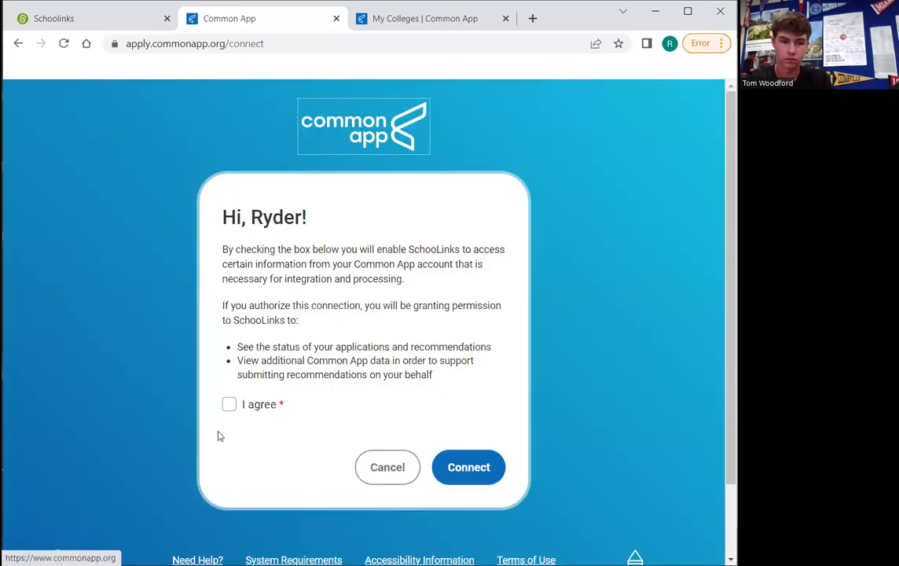
pyautogui.click(229, 404)
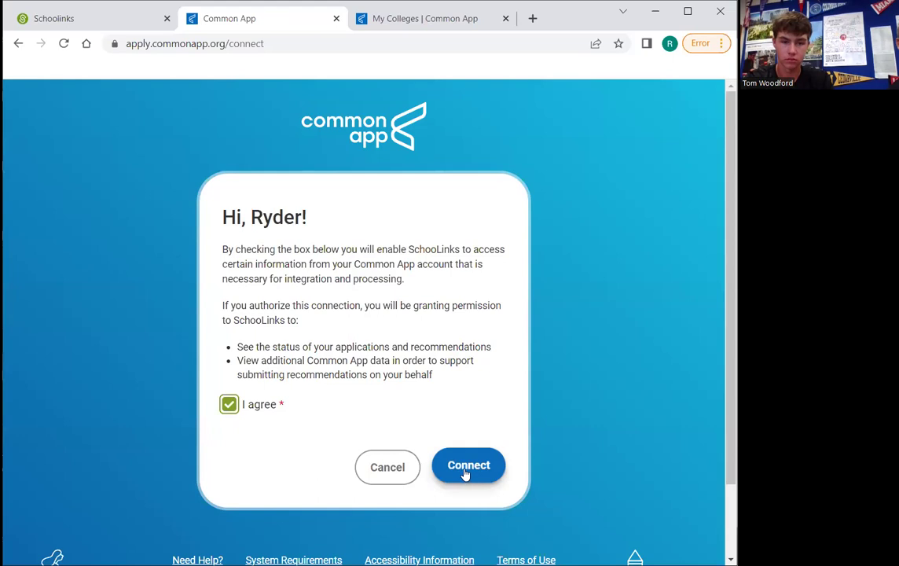
pyautogui.click(466, 472)
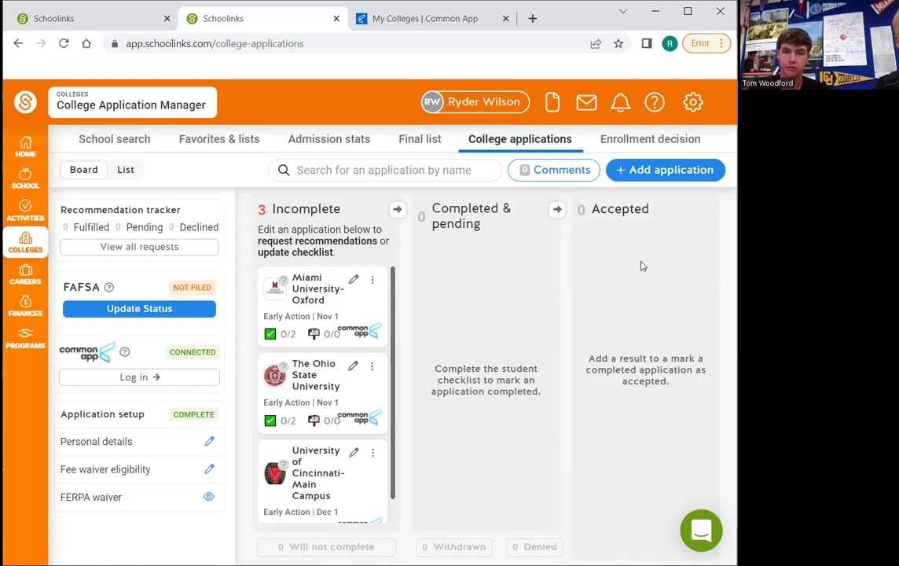
# Add a Miami University-Oxford application via a 'miami' search and open its page
pyautogui.click(654, 171)
pyautogui.click(220, 204)
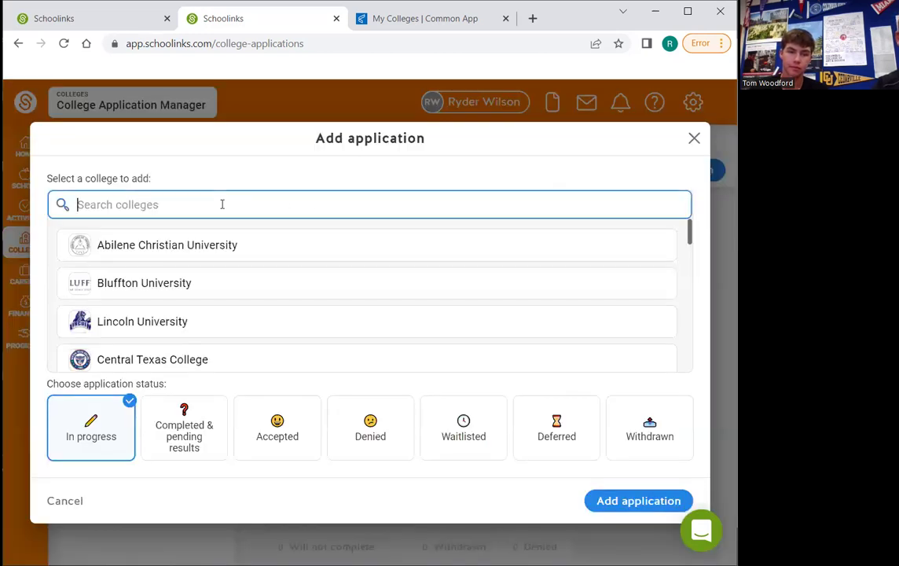
pyautogui.write('mi')
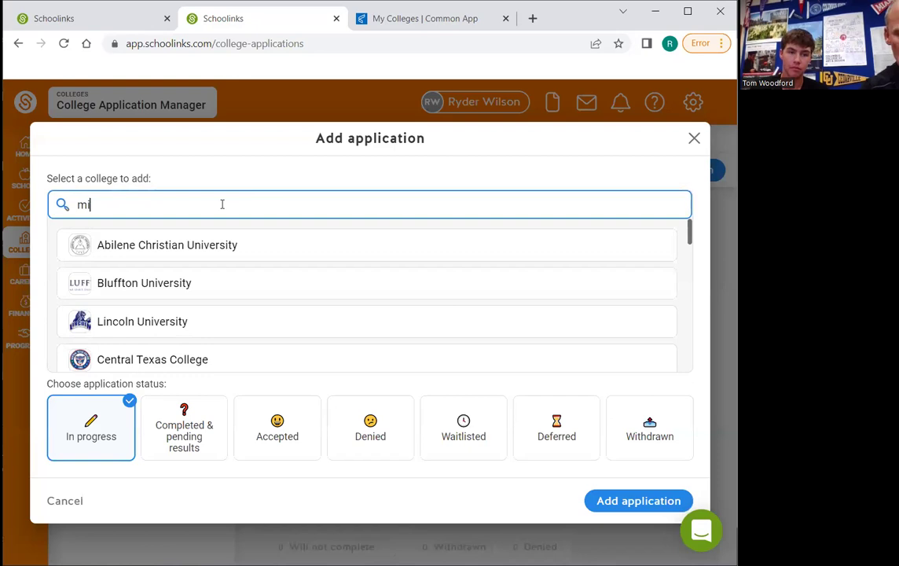
pyautogui.write('ami')
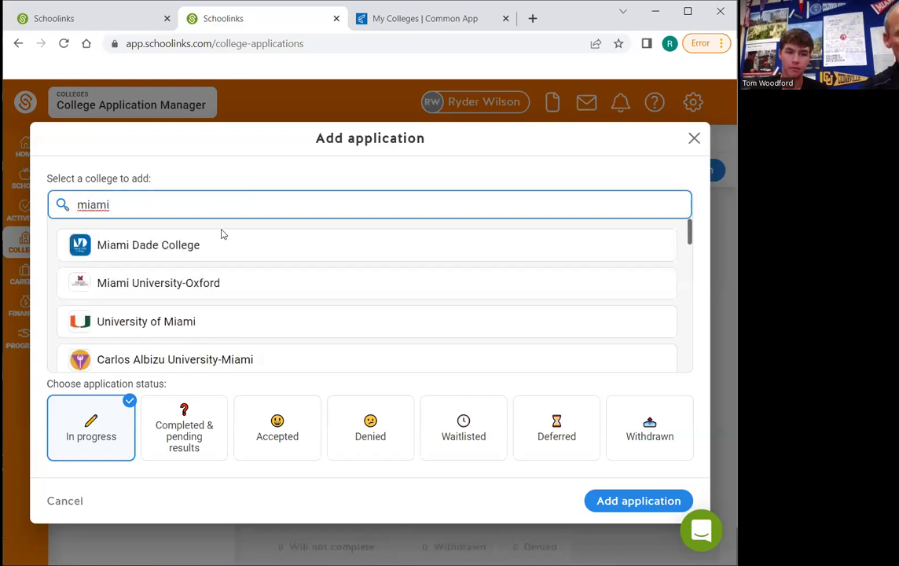
pyautogui.click(199, 287)
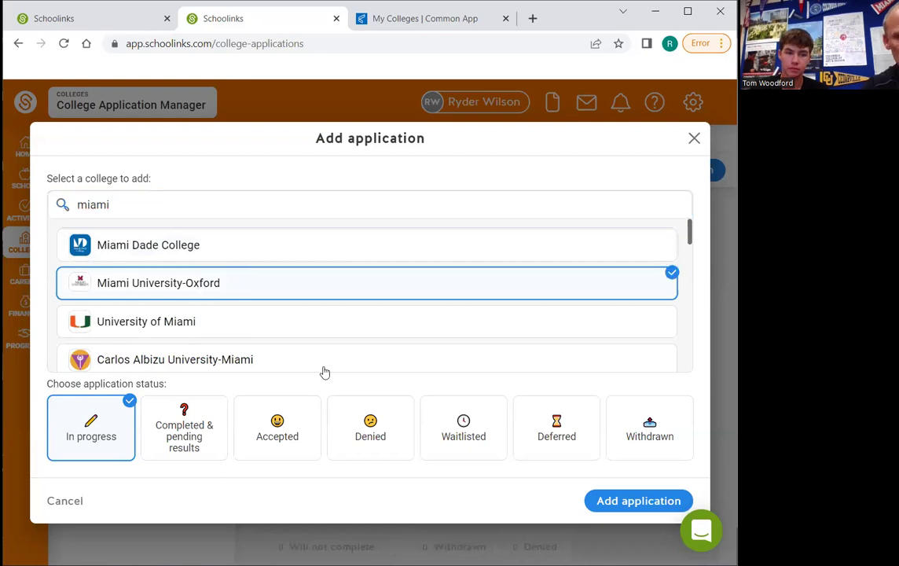
pyautogui.click(619, 511)
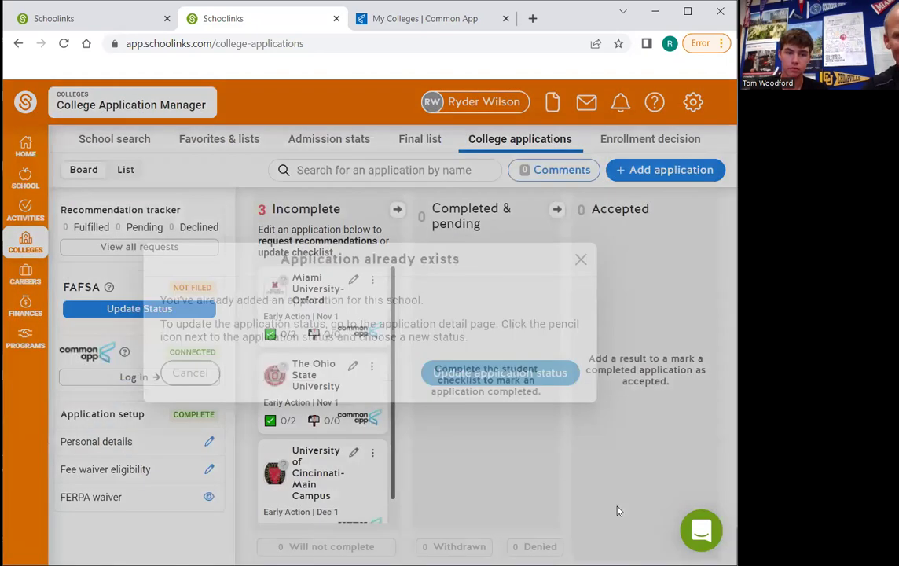
pyautogui.click(501, 374)
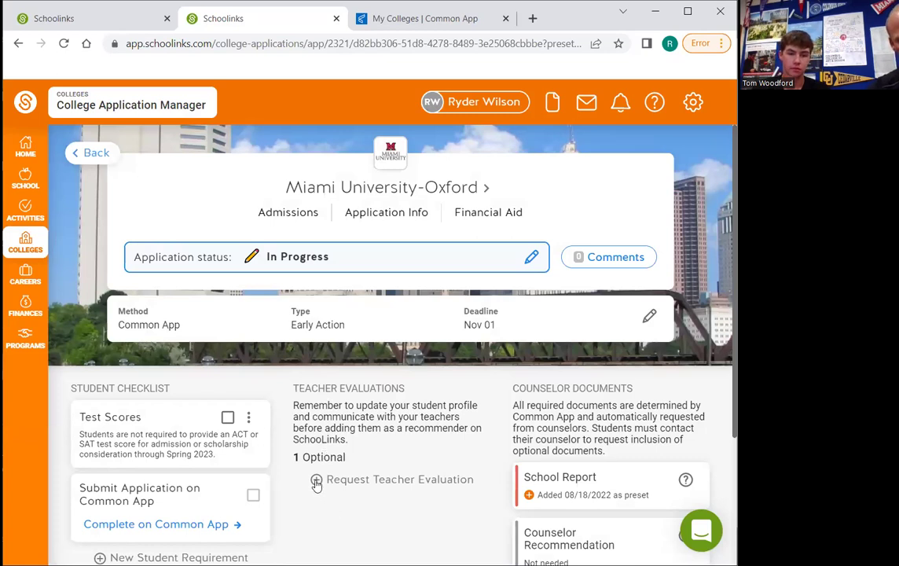
# Cancel a teacher evaluation request and return to the College applications board
pyautogui.click(316, 480)
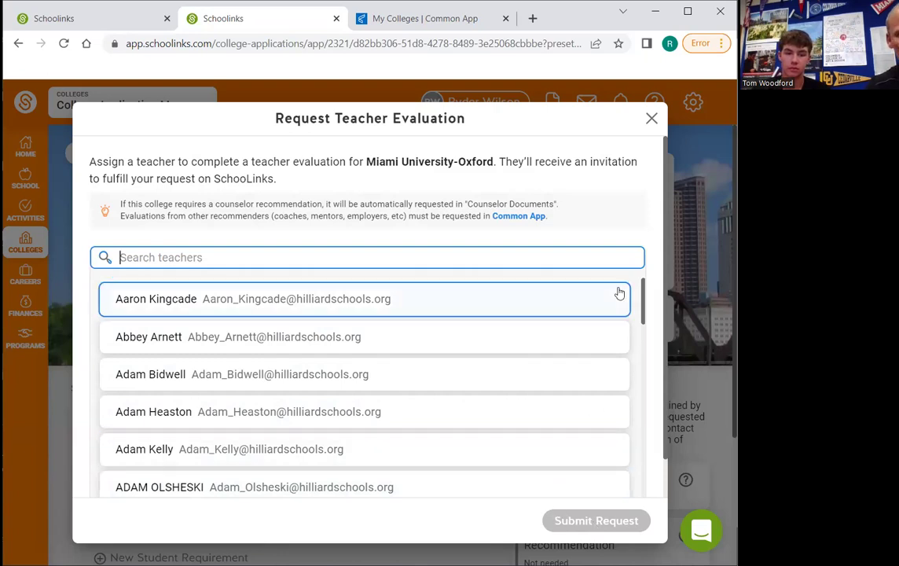
pyautogui.click(651, 120)
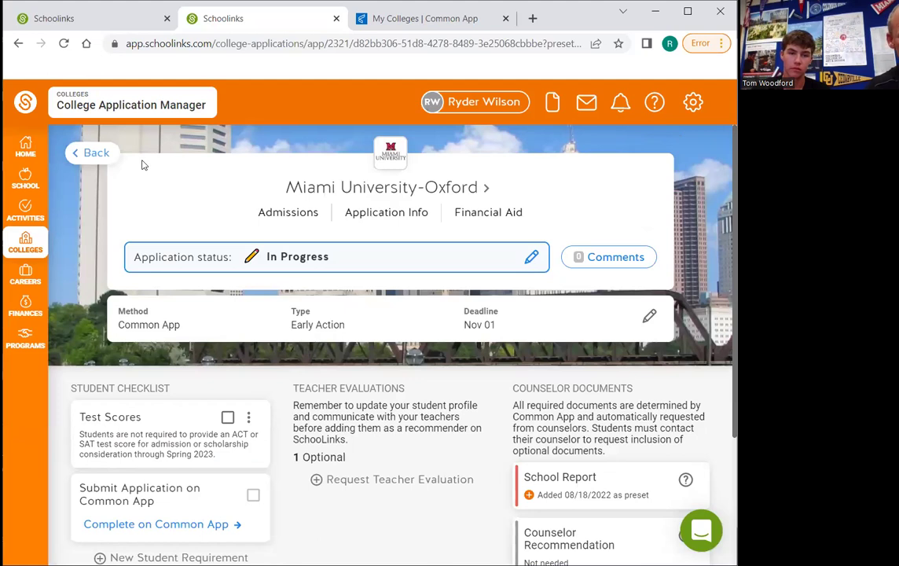
pyautogui.click(92, 154)
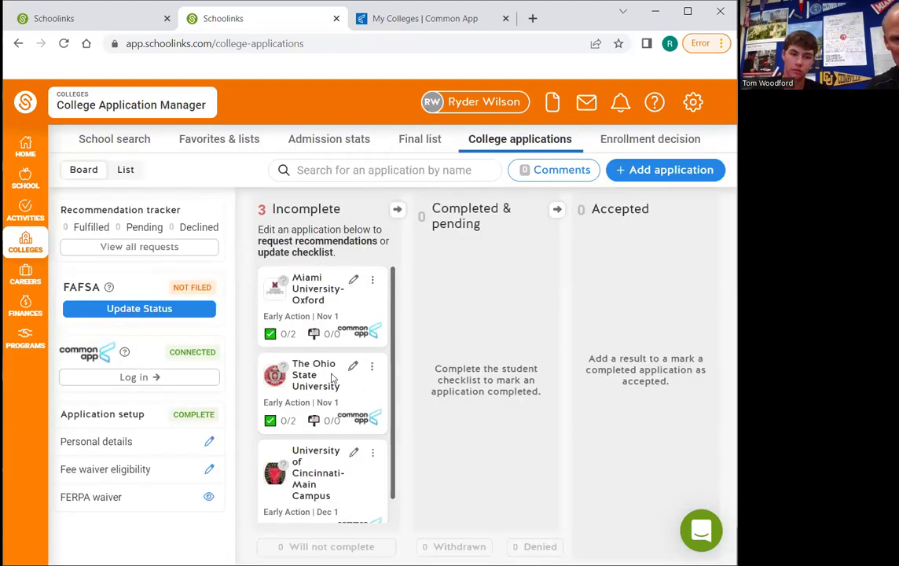
pyautogui.click(652, 175)
pyautogui.click(162, 204)
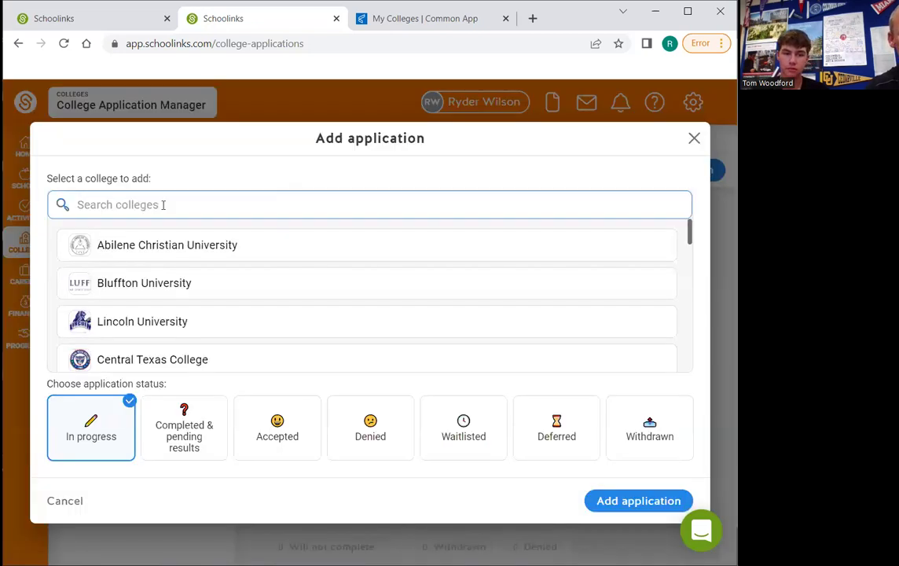
pyautogui.write('ohio ')
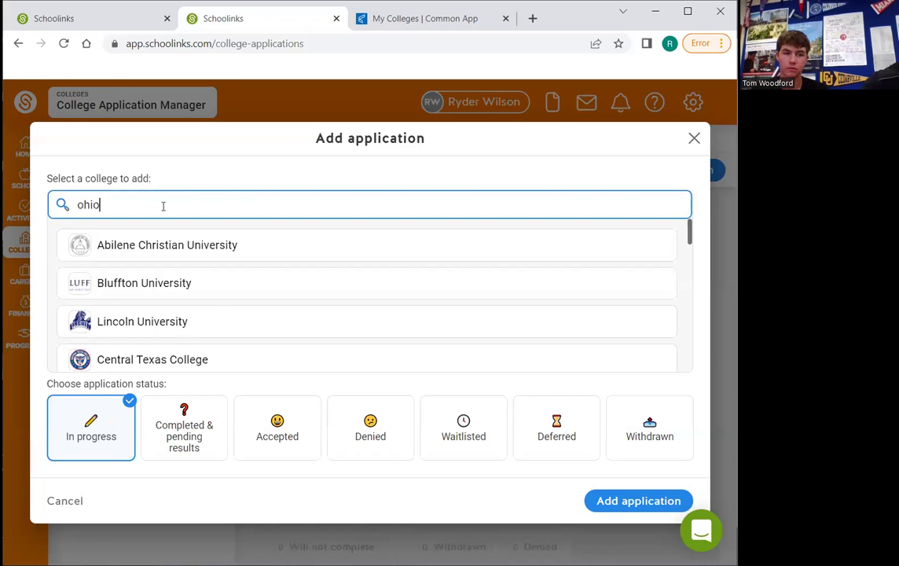
pyautogui.write('s')
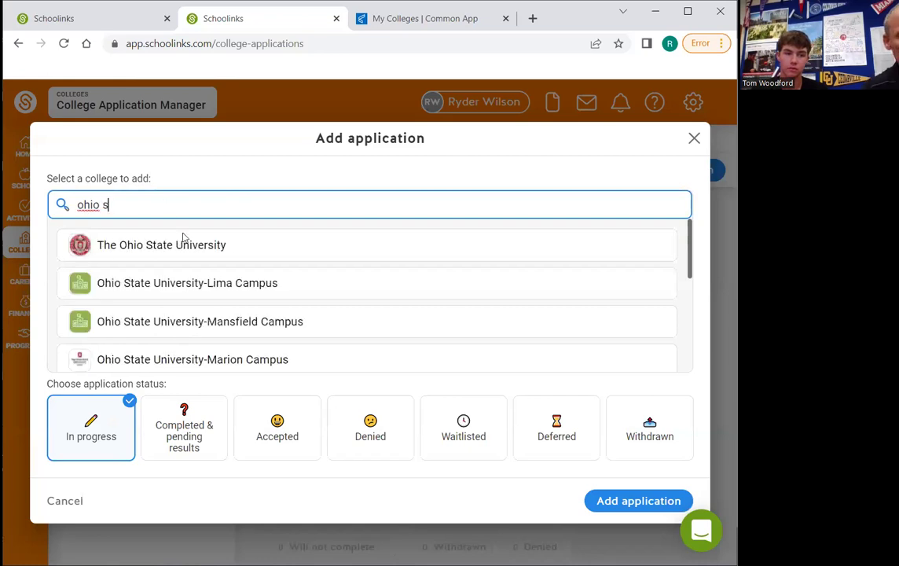
pyautogui.click(191, 253)
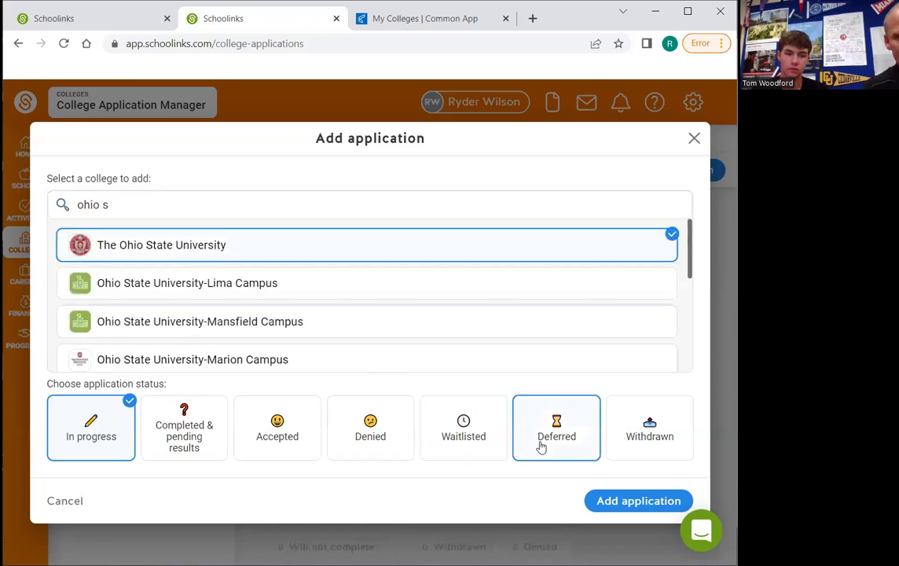
pyautogui.click(614, 501)
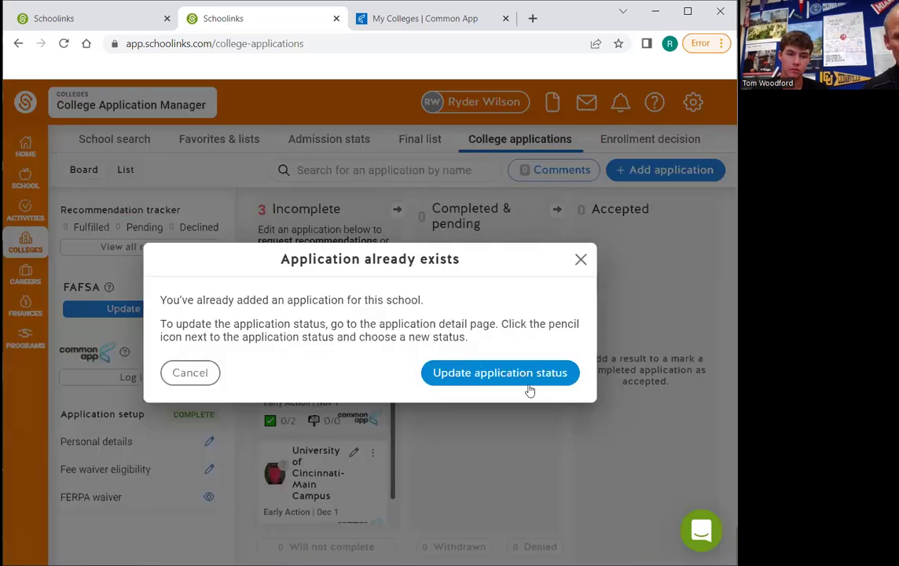
pyautogui.click(525, 374)
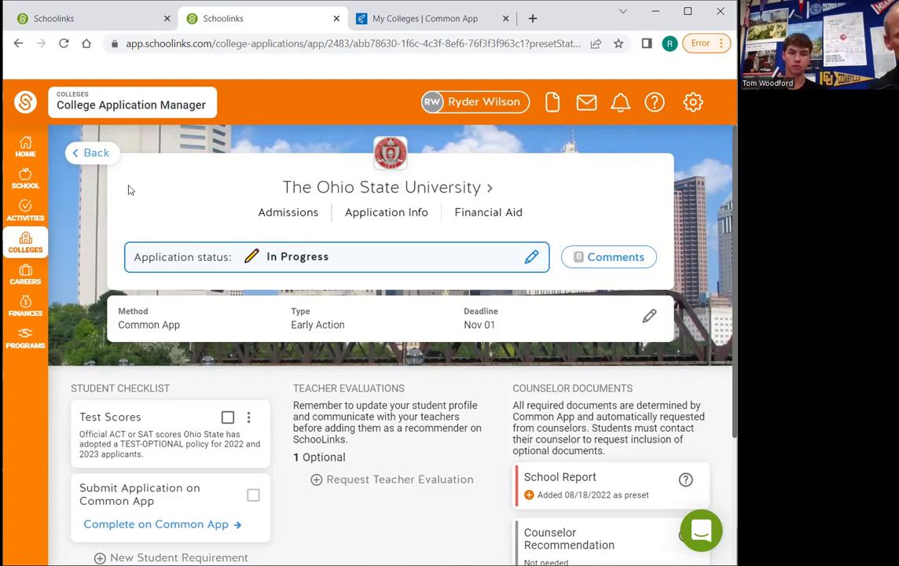
pyautogui.click(97, 154)
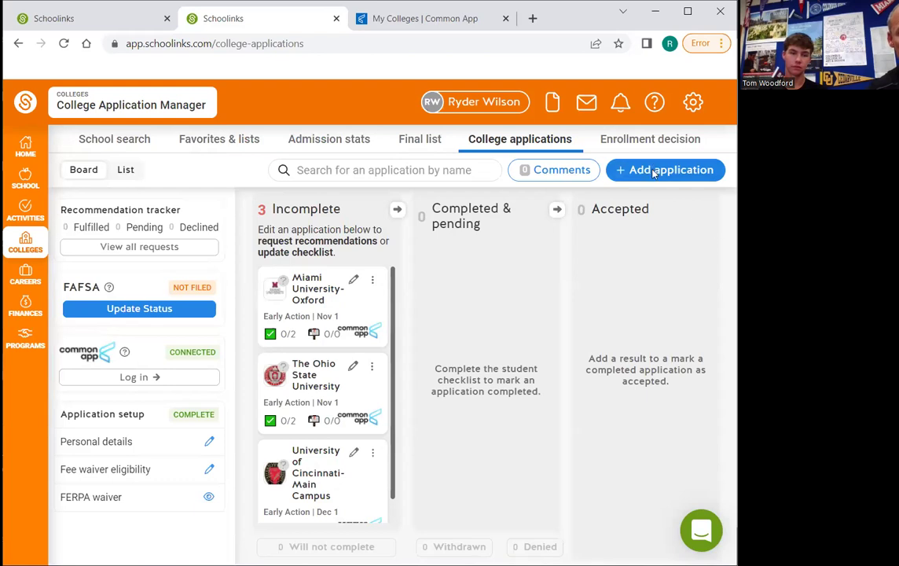
pyautogui.click(629, 170)
pyautogui.click(179, 204)
pyautogui.write('c')
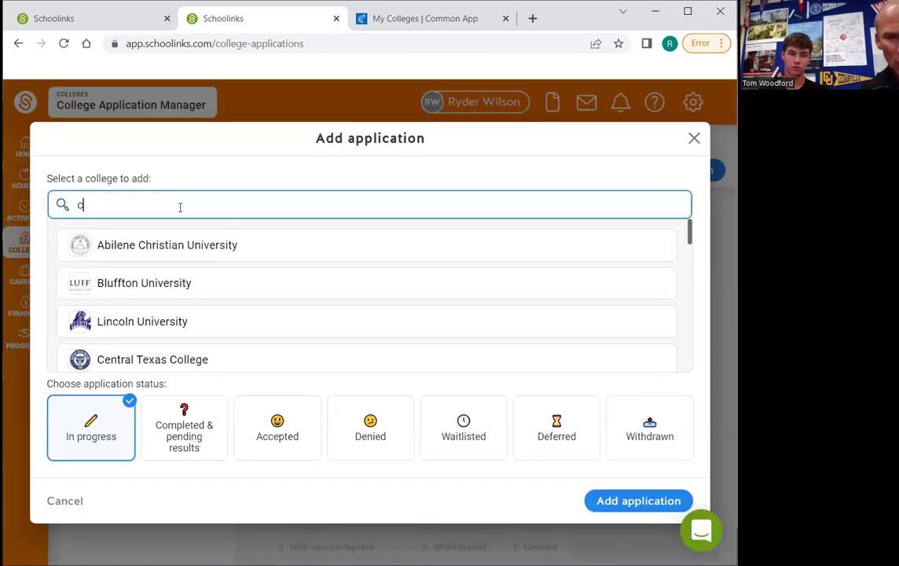
pyautogui.write('incinn')
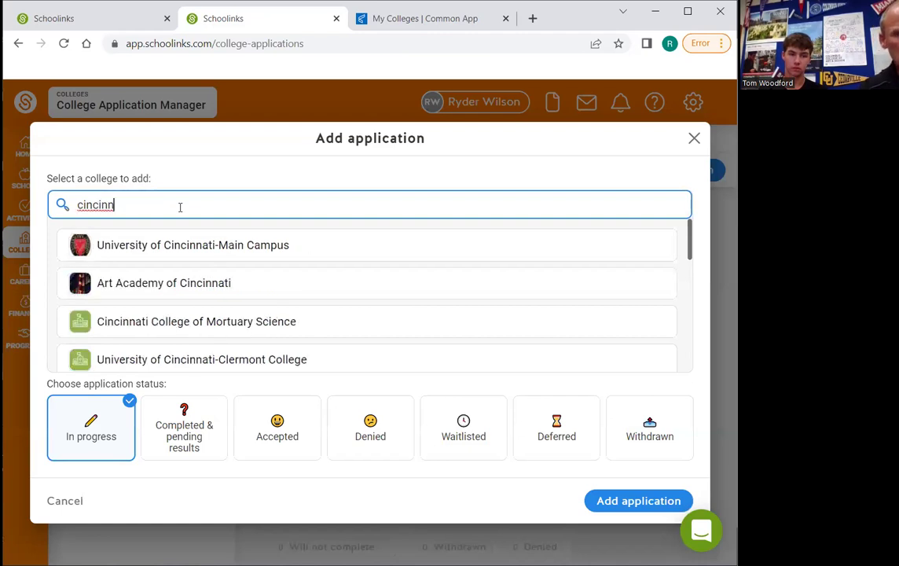
pyautogui.click(195, 284)
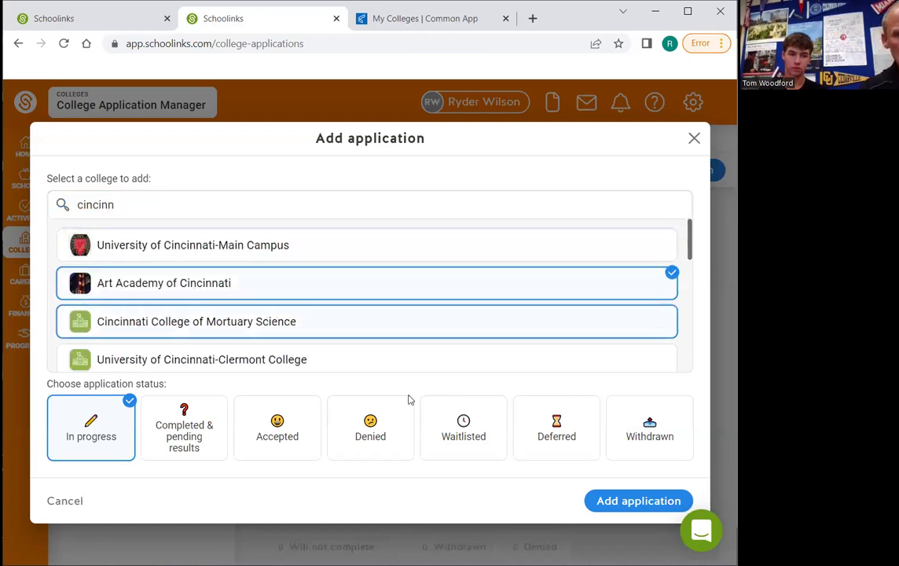
pyautogui.click(638, 501)
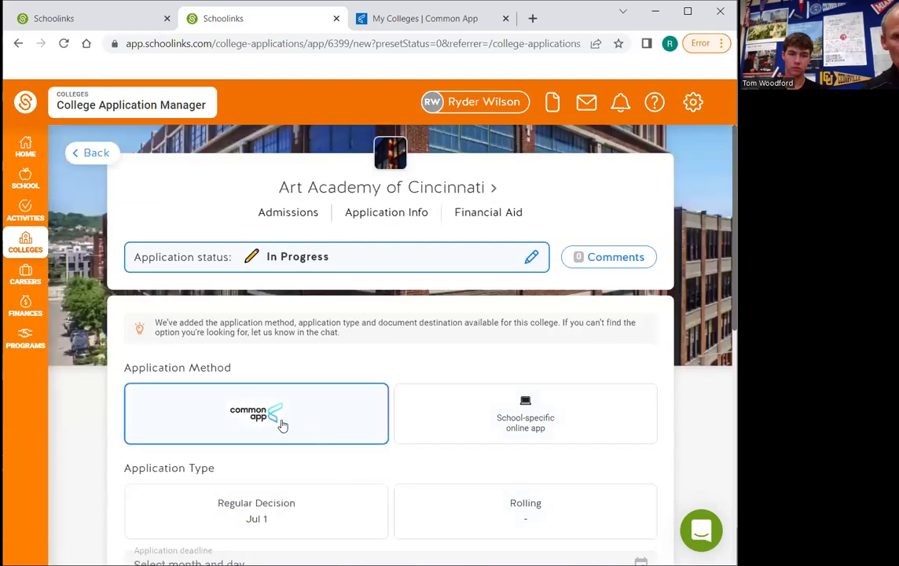
pyautogui.click(92, 154)
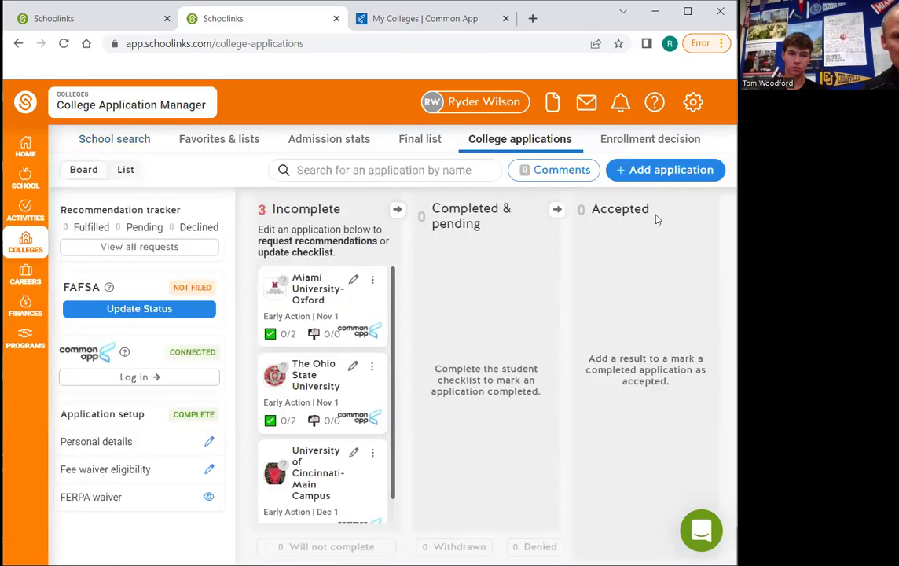
# Try adding a University of Cincinnati-Main Campus application, then go update the existing one's status
pyautogui.click(657, 172)
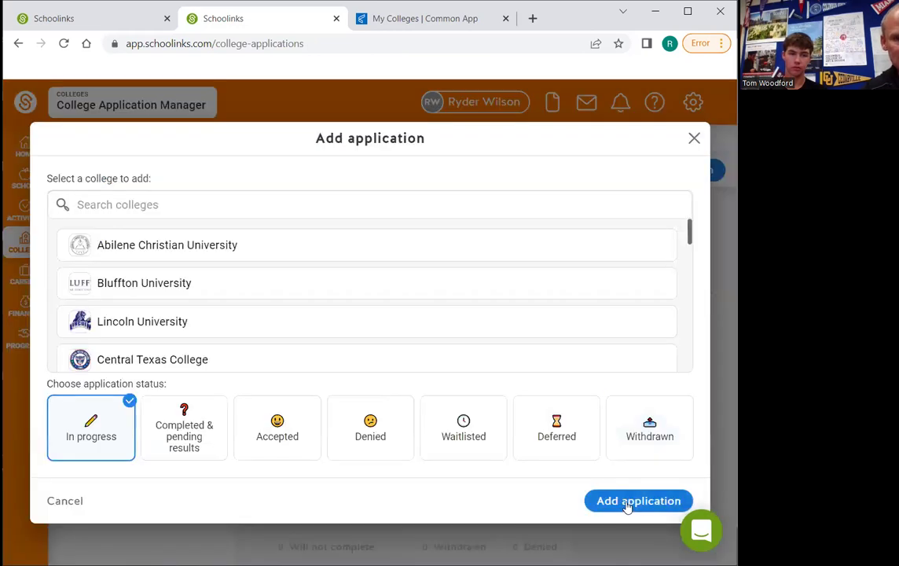
pyautogui.click(628, 509)
pyautogui.click(180, 190)
pyautogui.write('cl')
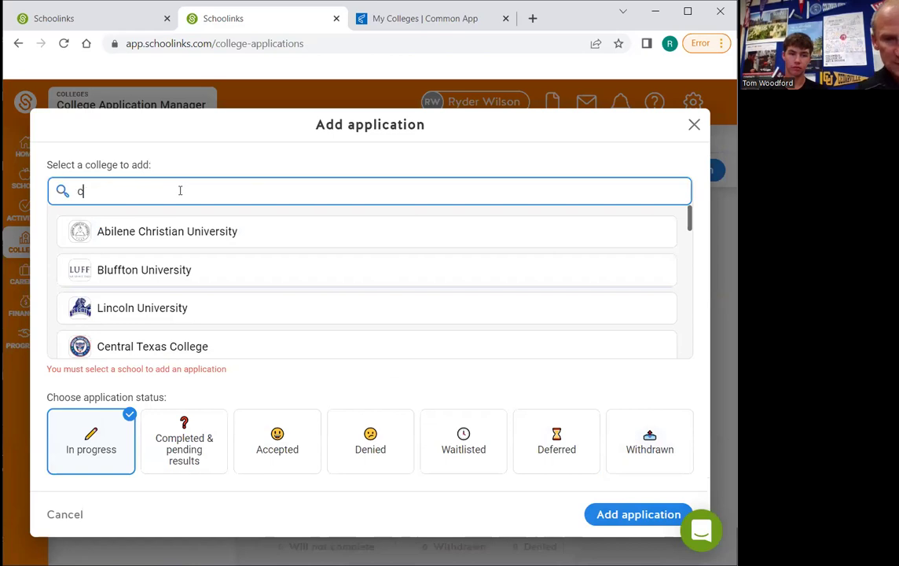
pyautogui.write('incinn')
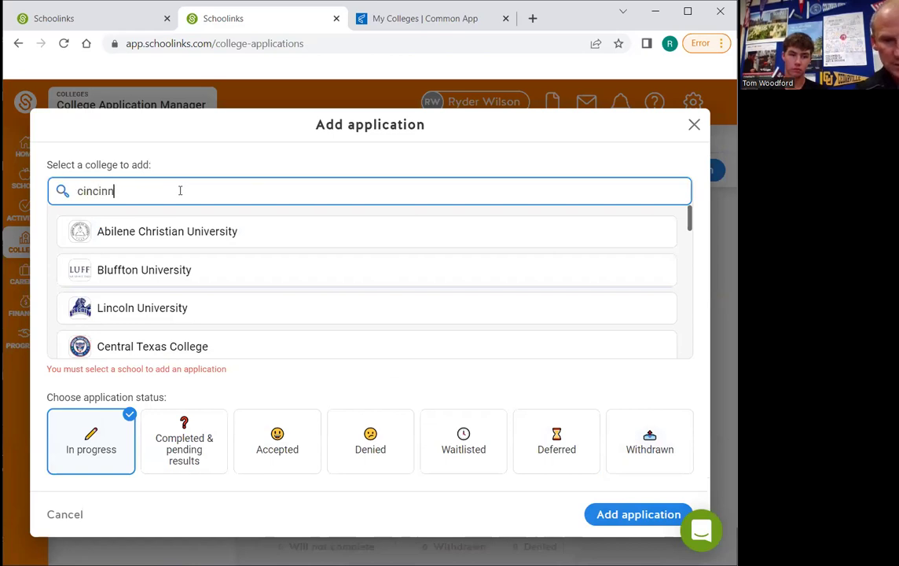
pyautogui.write('ati')
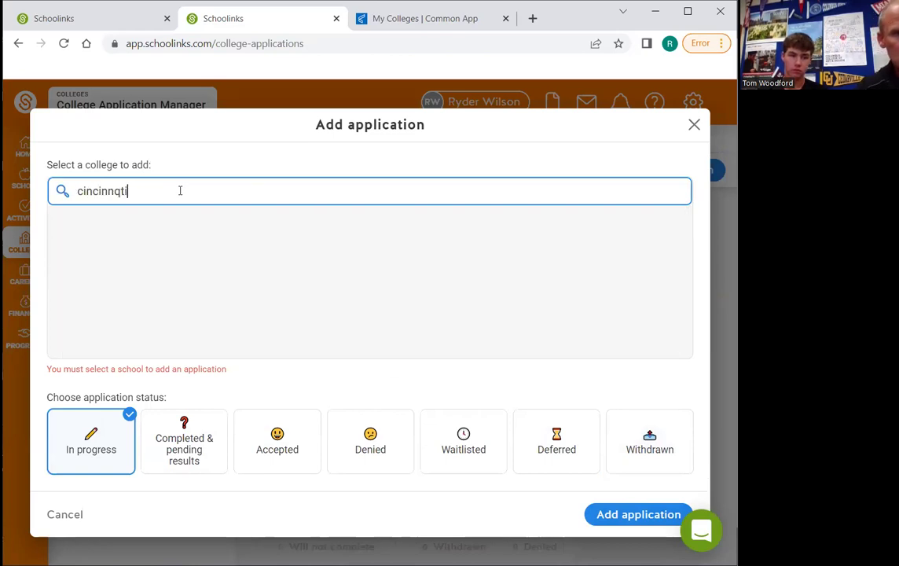
pyautogui.press('BackSpace')
pyautogui.press('BackSpace')
pyautogui.press('BackSpace')
pyautogui.write('ati')
pyautogui.click(216, 237)
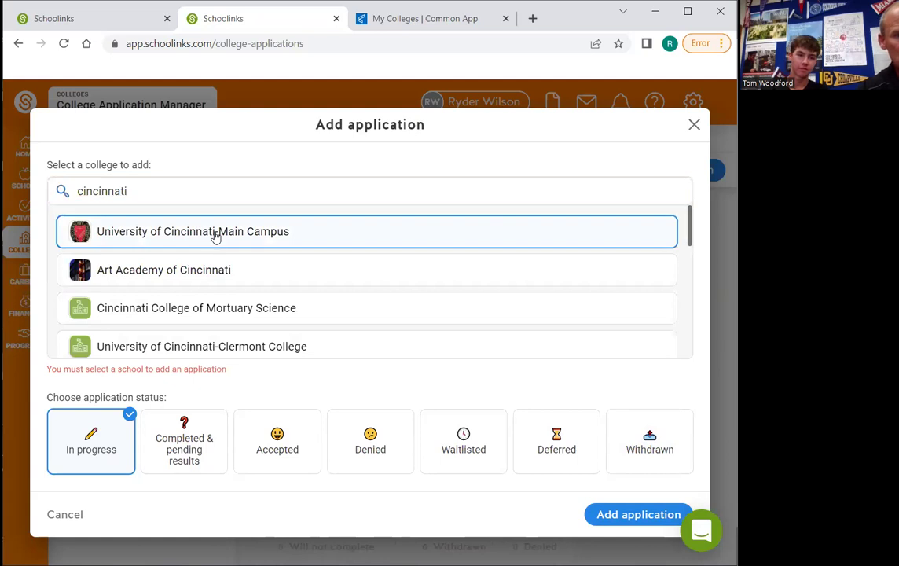
pyautogui.click(627, 519)
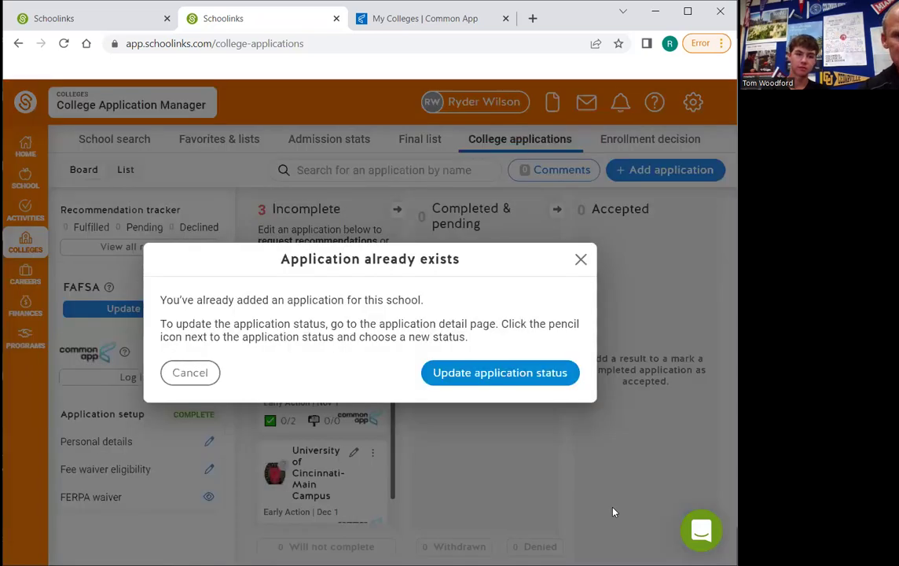
pyautogui.click(503, 373)
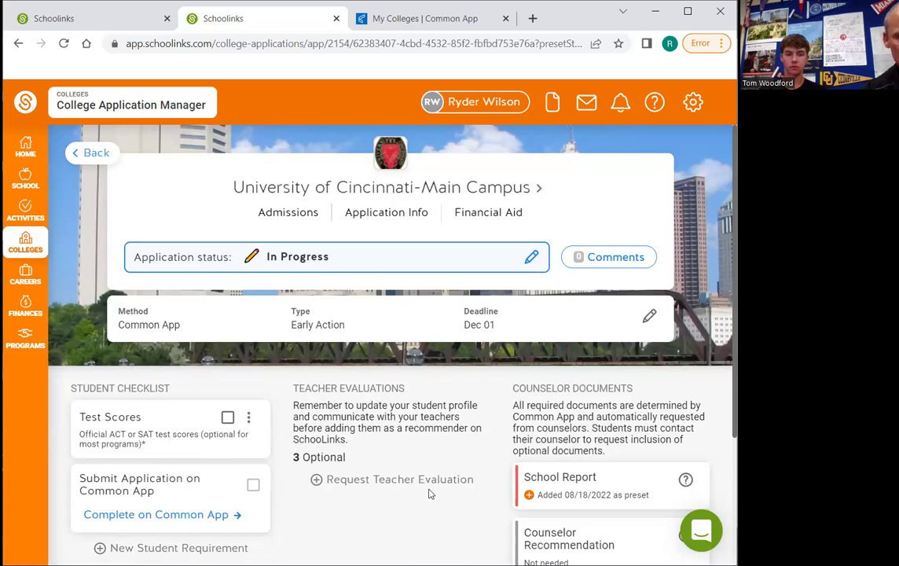
# Go back from the Cincinnati application page to the College applications board
pyautogui.click(96, 153)
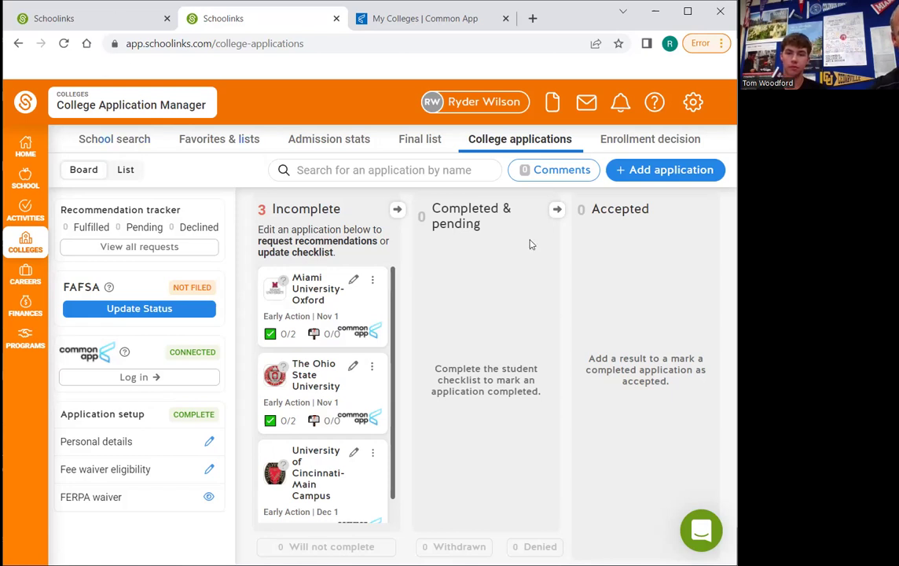
# Add an In progress application for Ohio University-Main Campus, found by searching 'ohio u'
pyautogui.click(670, 179)
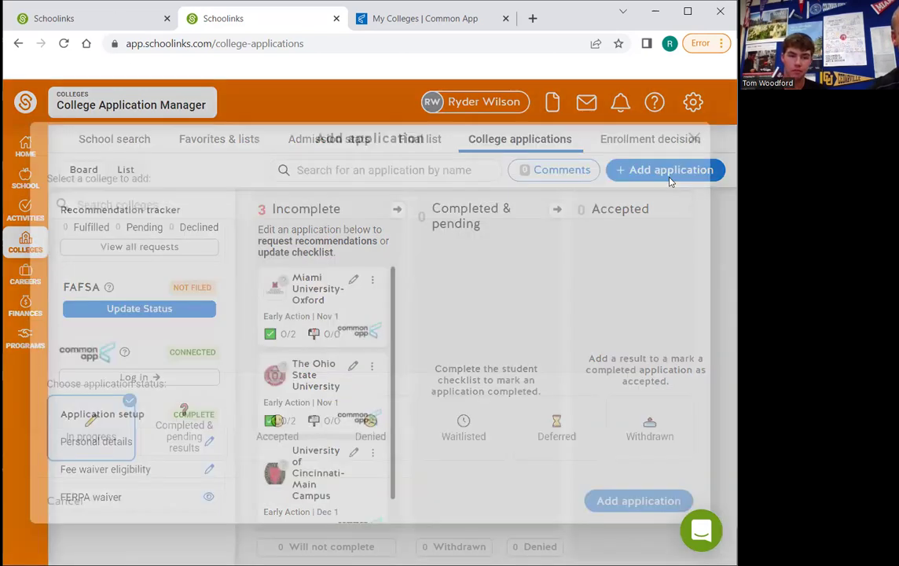
pyautogui.click(189, 202)
pyautogui.write('ohio u')
pyautogui.click(167, 244)
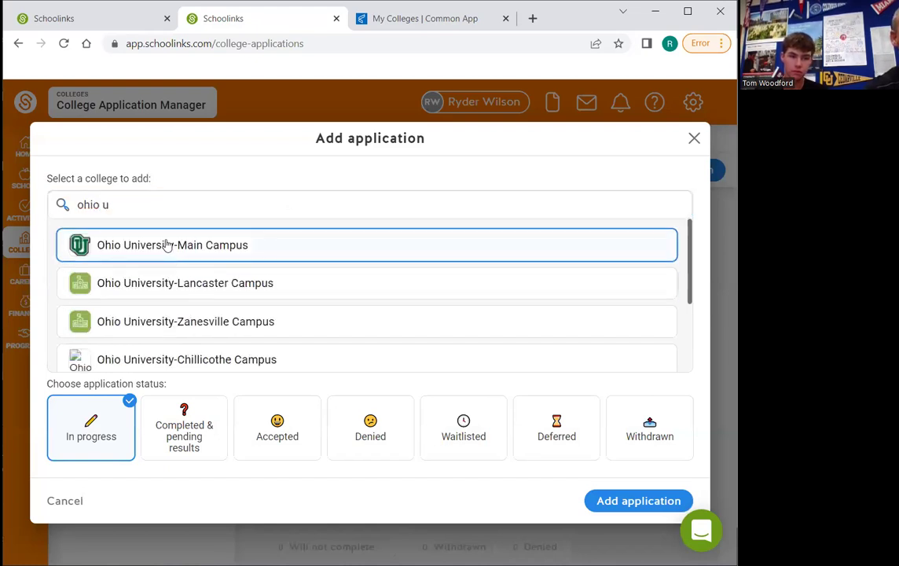
pyautogui.click(620, 501)
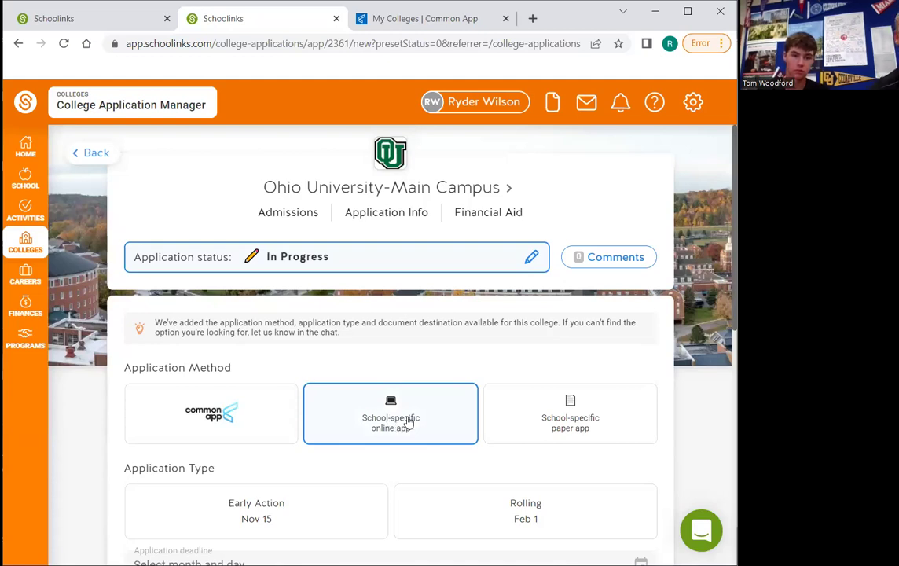
# Save Ohio University as School-specific online, Early Action Nov 15, with FAFSA and school aid requirements
pyautogui.click(408, 423)
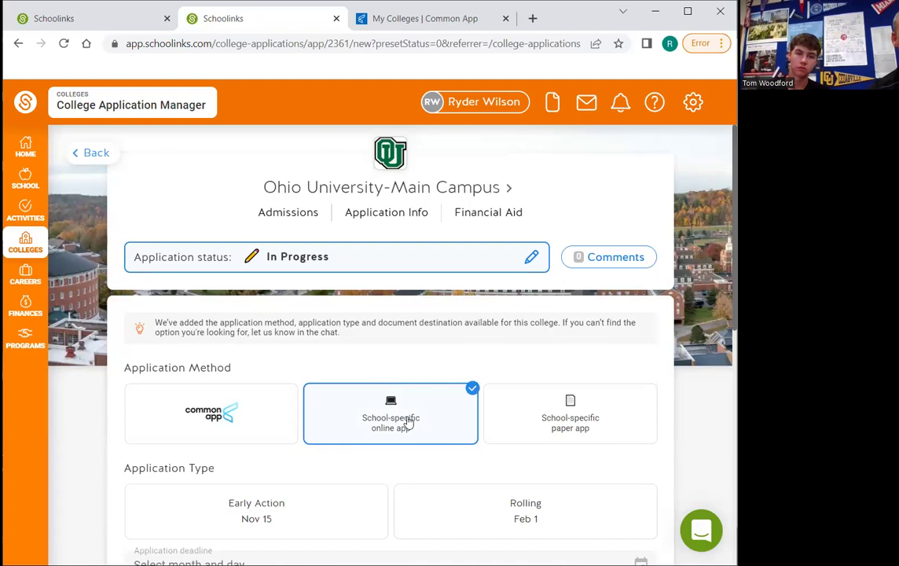
pyautogui.click(282, 511)
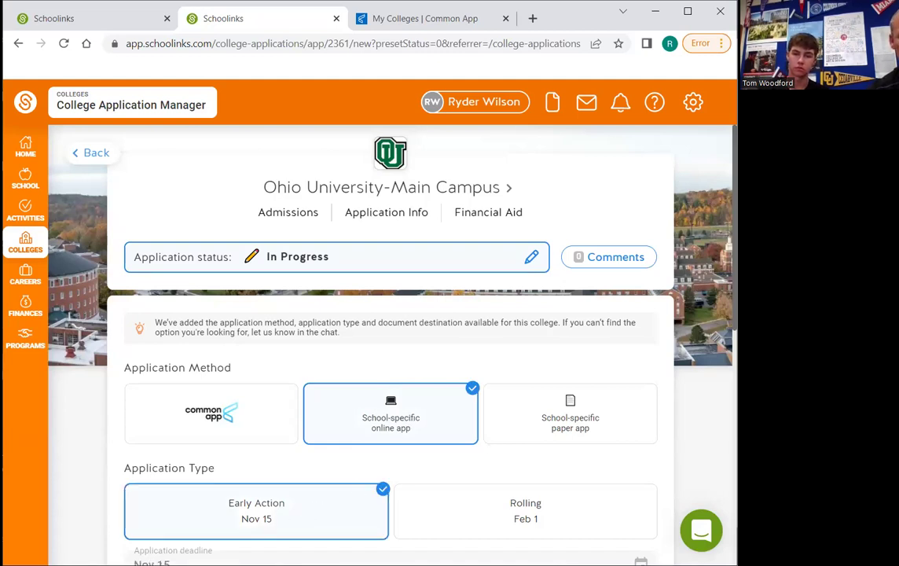
pyautogui.scroll(-5, 645, 401)
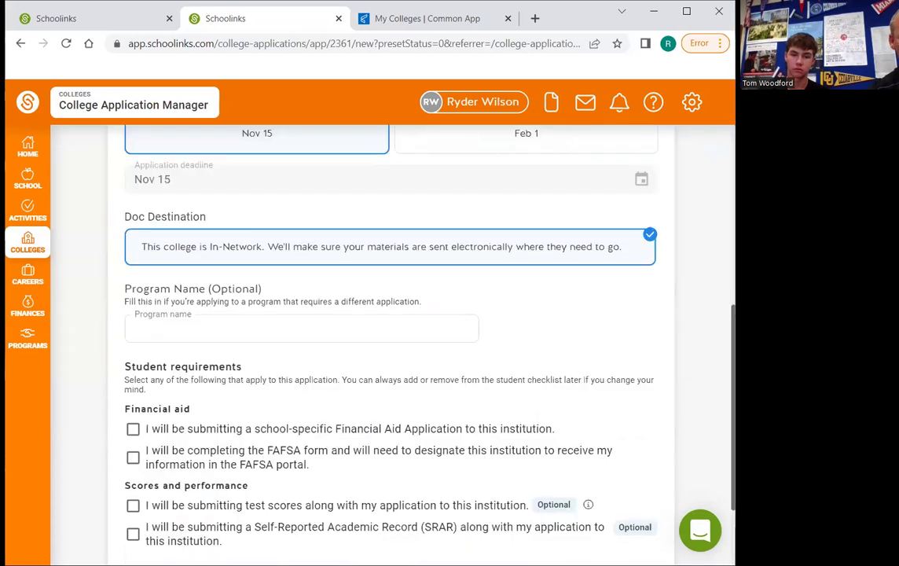
pyautogui.click(133, 458)
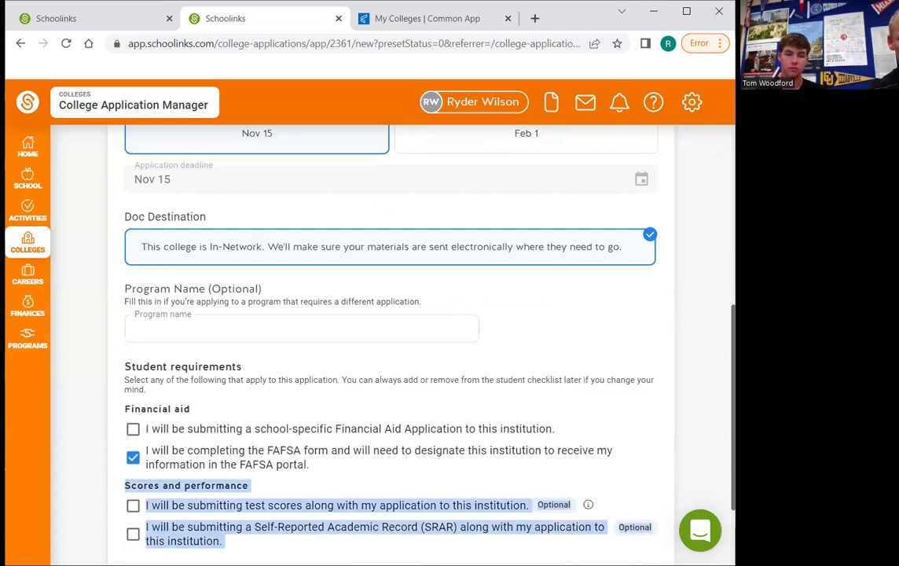
pyautogui.click(633, 437)
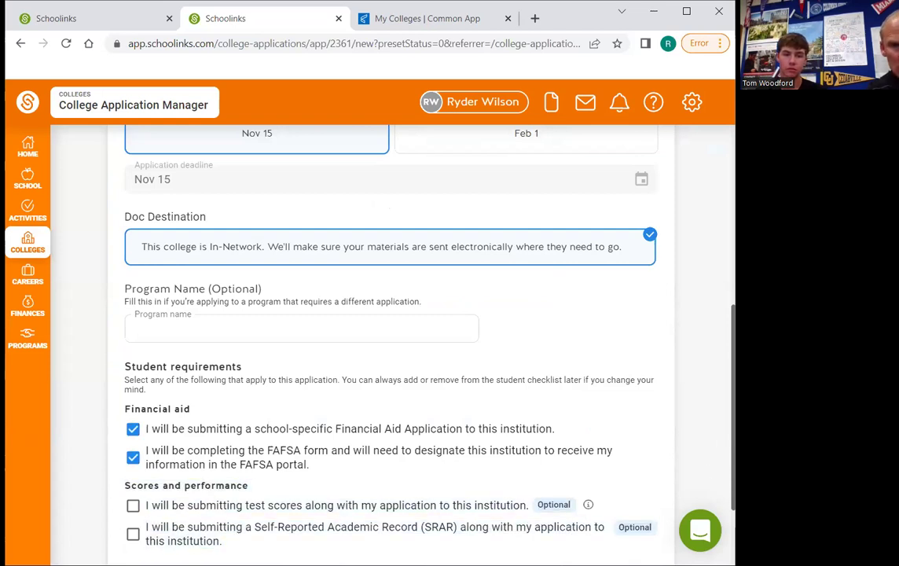
pyautogui.scroll(-2, 718, 448)
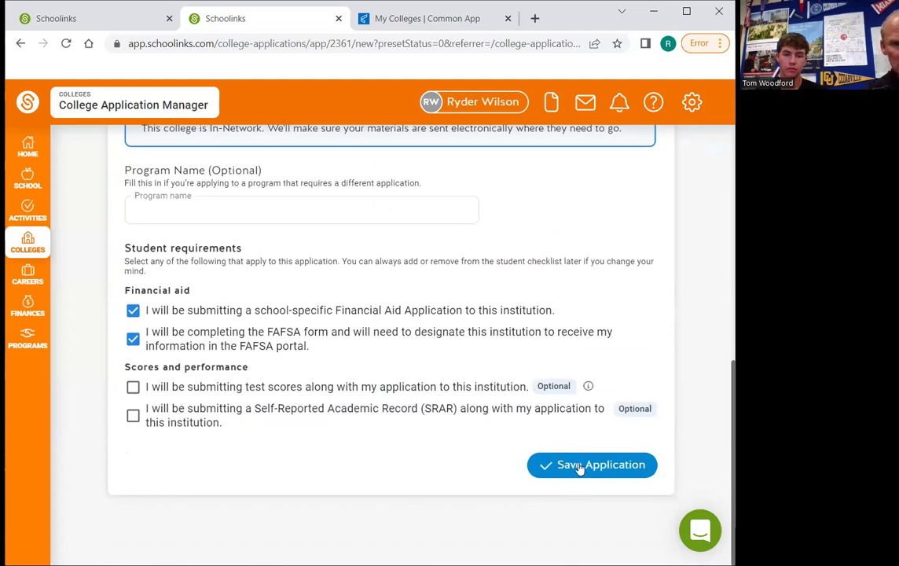
pyautogui.click(579, 468)
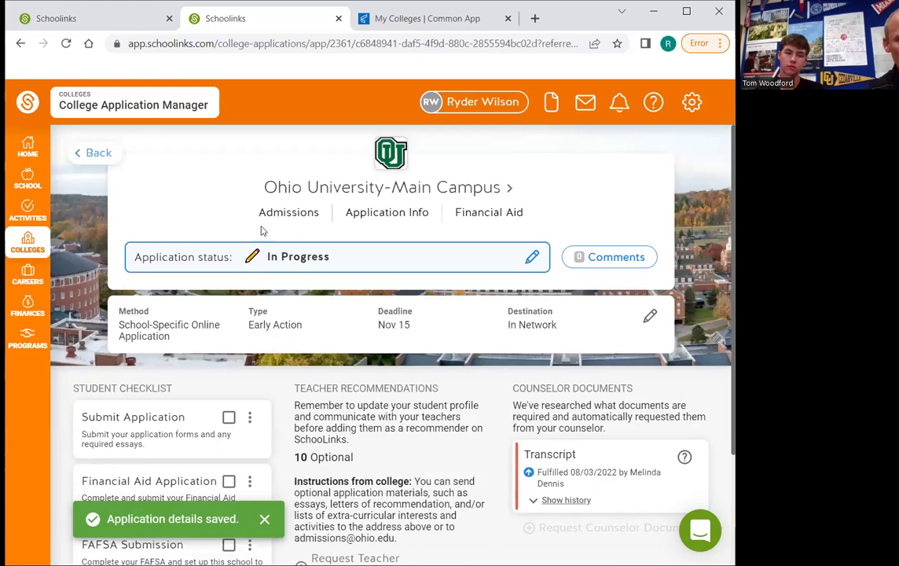
pyautogui.click(95, 154)
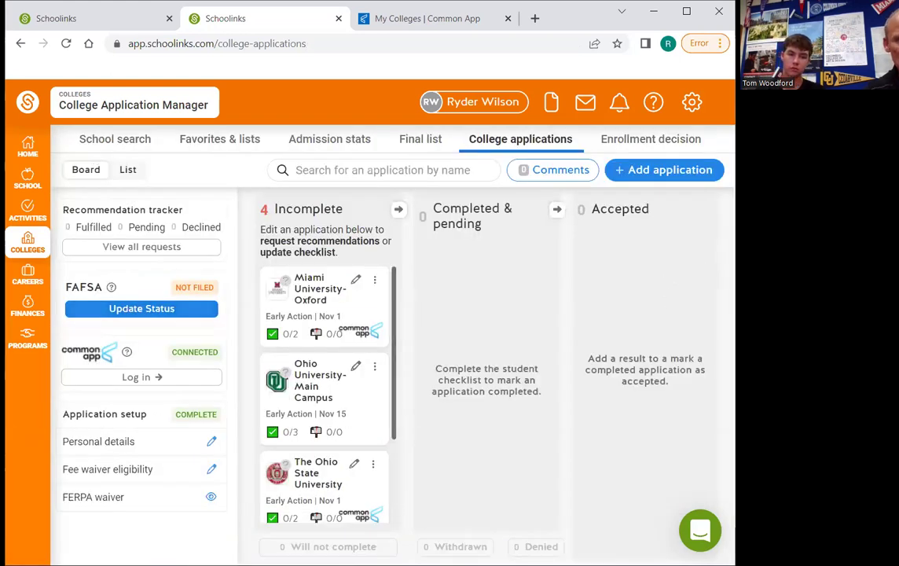
# Scroll through the Incomplete column to review the four applications
pyautogui.moveTo(723, 363); pyautogui.dragTo(672, 385)
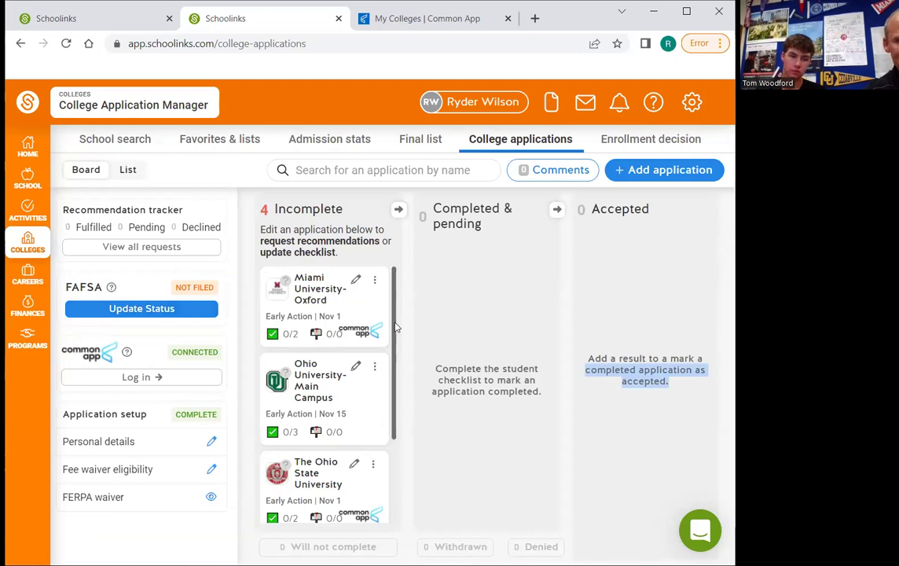
pyautogui.scroll(-2, 395, 360)
pyautogui.scroll(-3, 391, 400)
pyautogui.scroll(4, 387, 449)
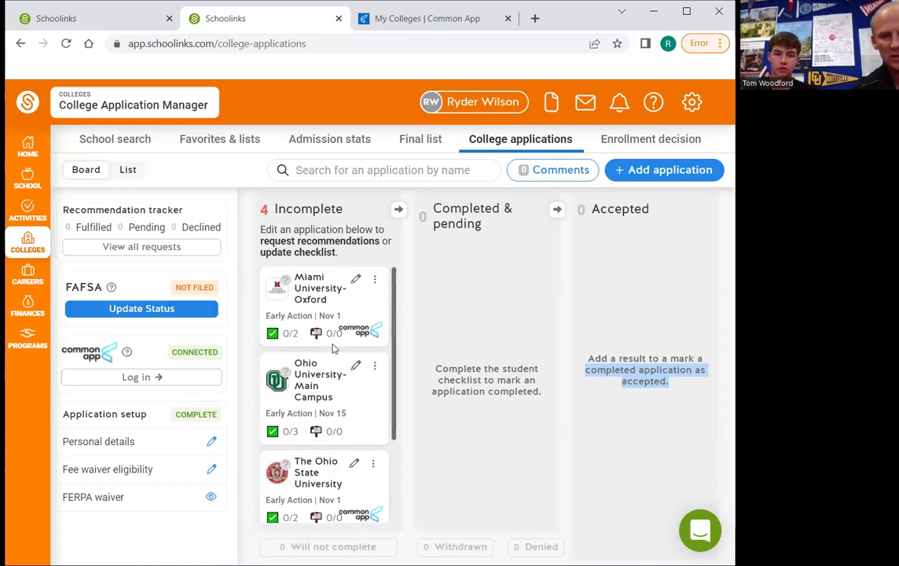
# Switch to the Common App account and review the Profile section
pyautogui.click(392, 28)
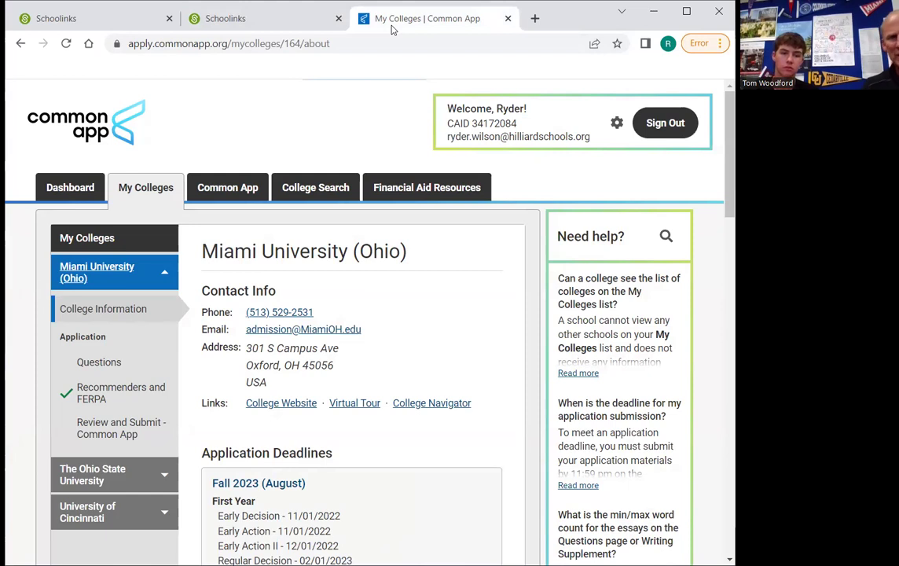
pyautogui.click(233, 190)
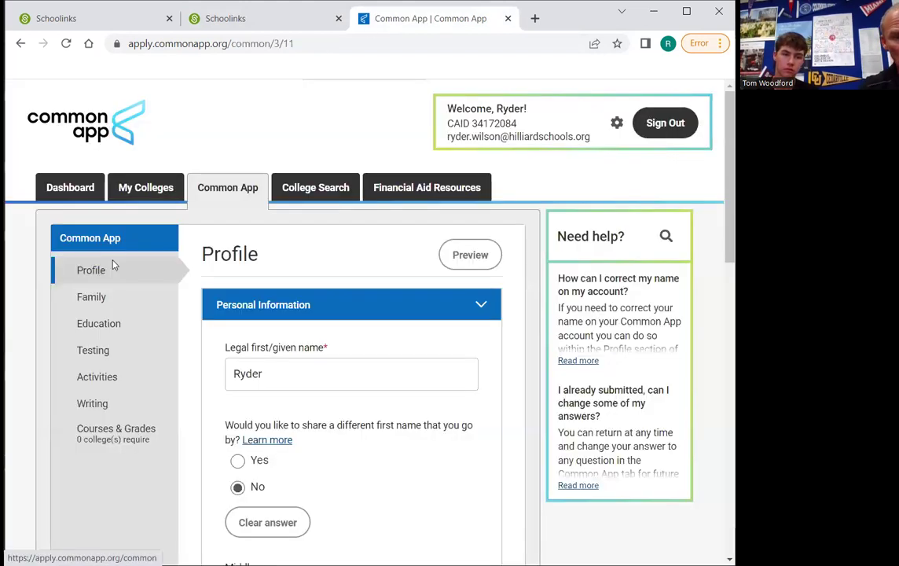
pyautogui.scroll(-1, 441, 279)
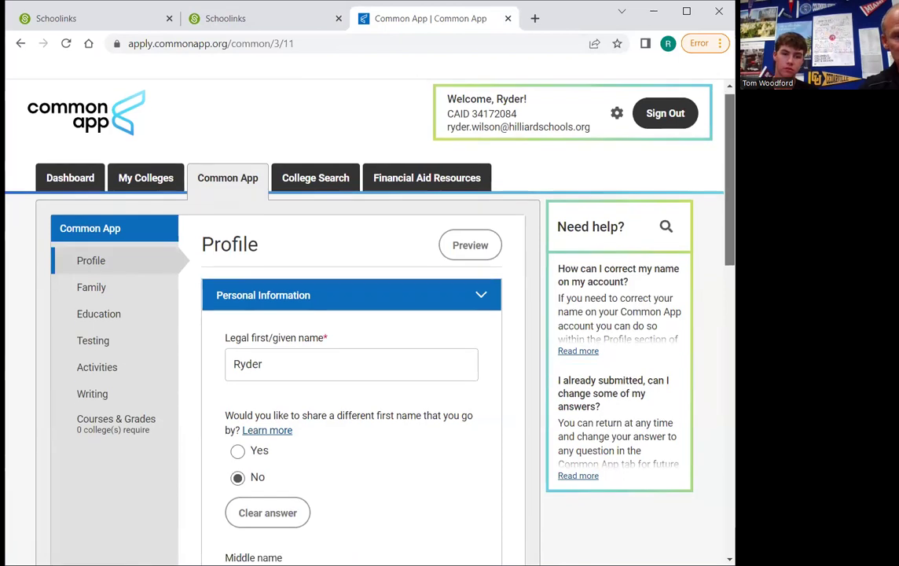
pyautogui.scroll(-1, 440, 283)
pyautogui.scroll(3, 518, 186)
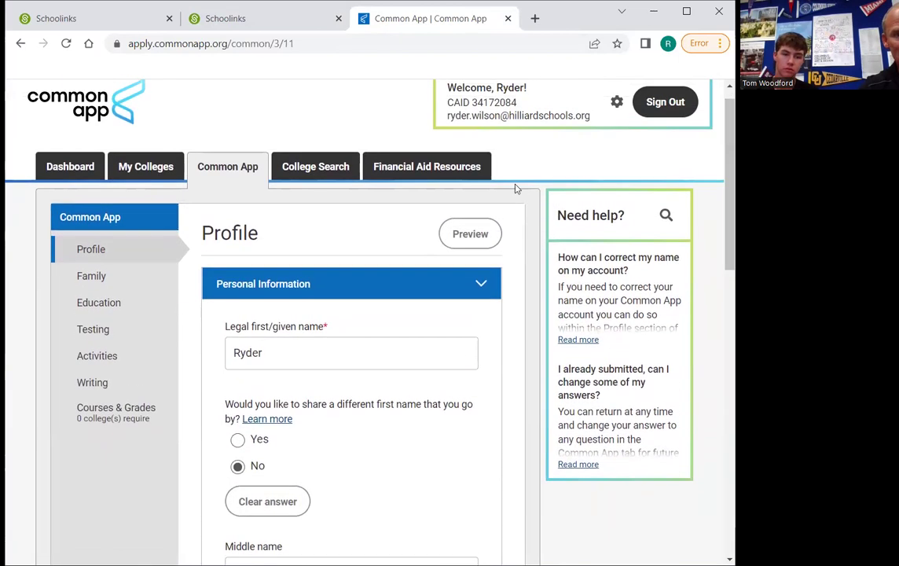
# View Miami University (Ohio) in My Colleges, then open the application's Testing section
pyautogui.click(153, 167)
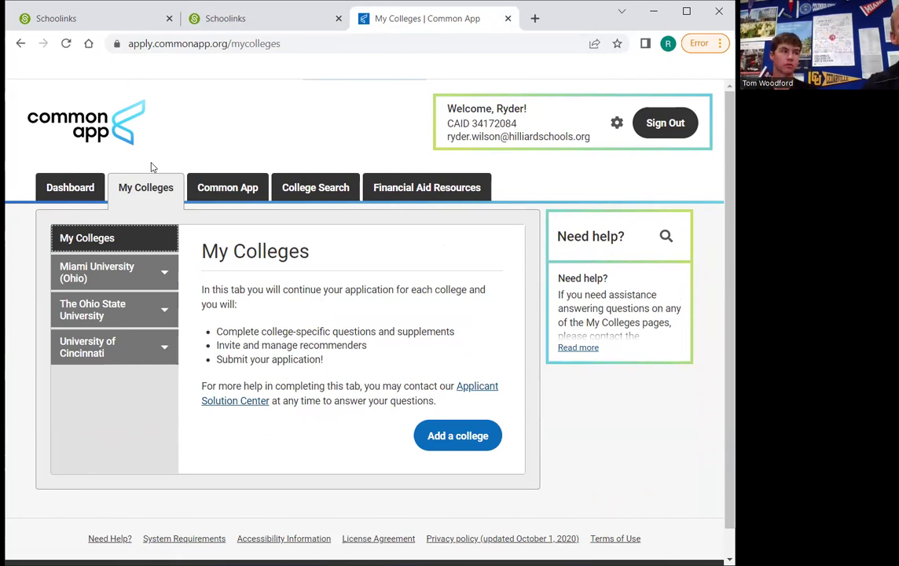
pyautogui.press('Tab')
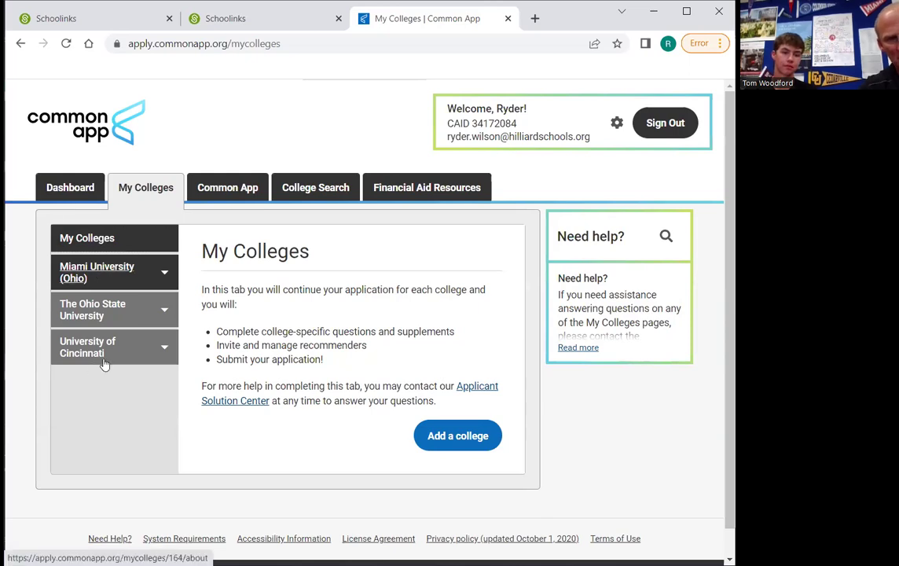
pyautogui.press('Return')
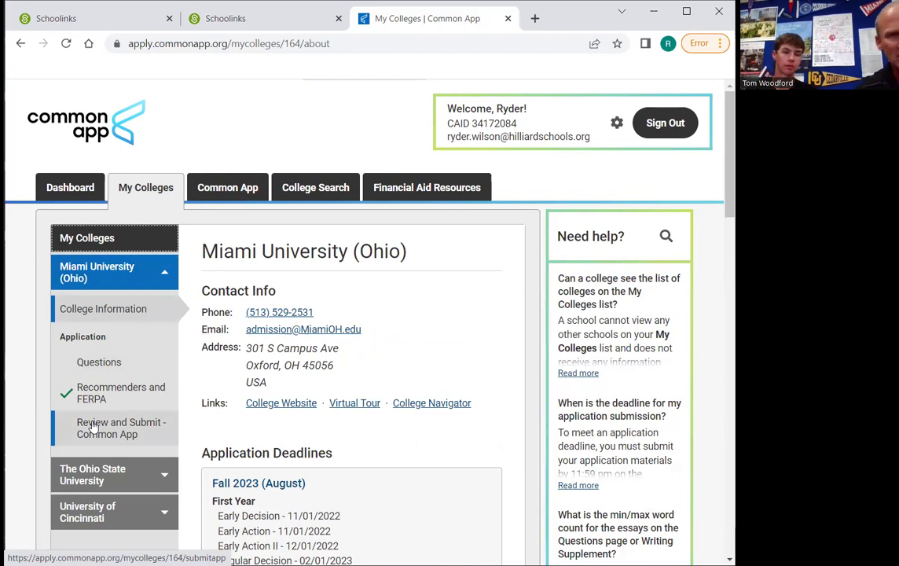
pyautogui.click(226, 190)
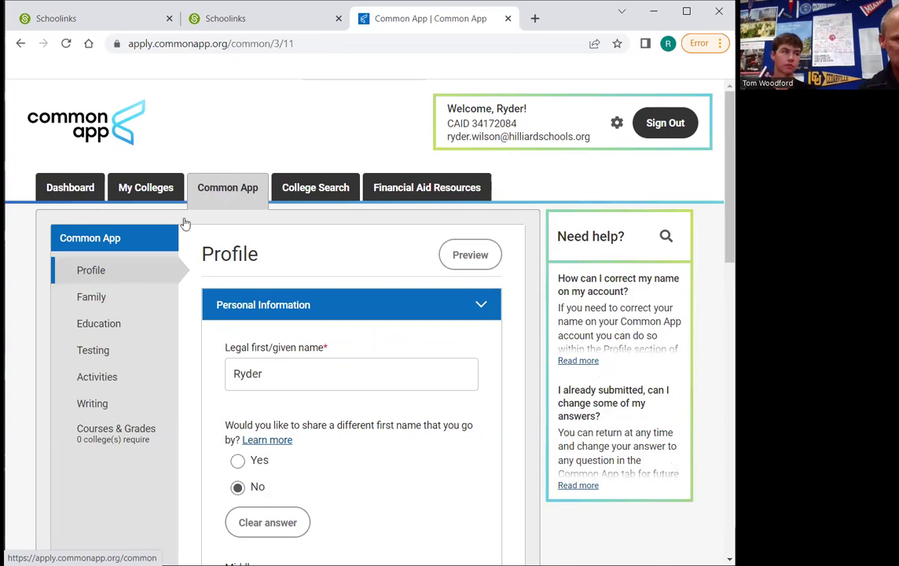
pyautogui.click(92, 360)
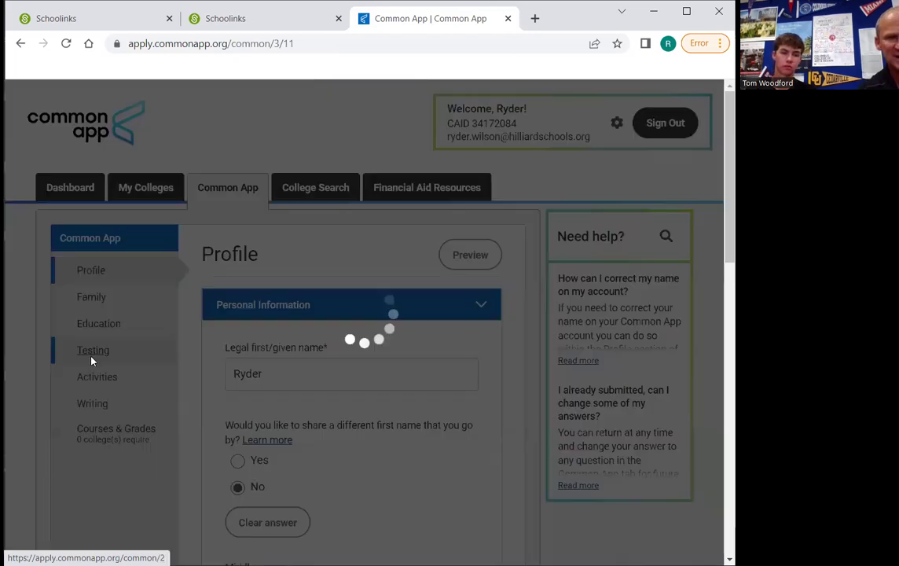